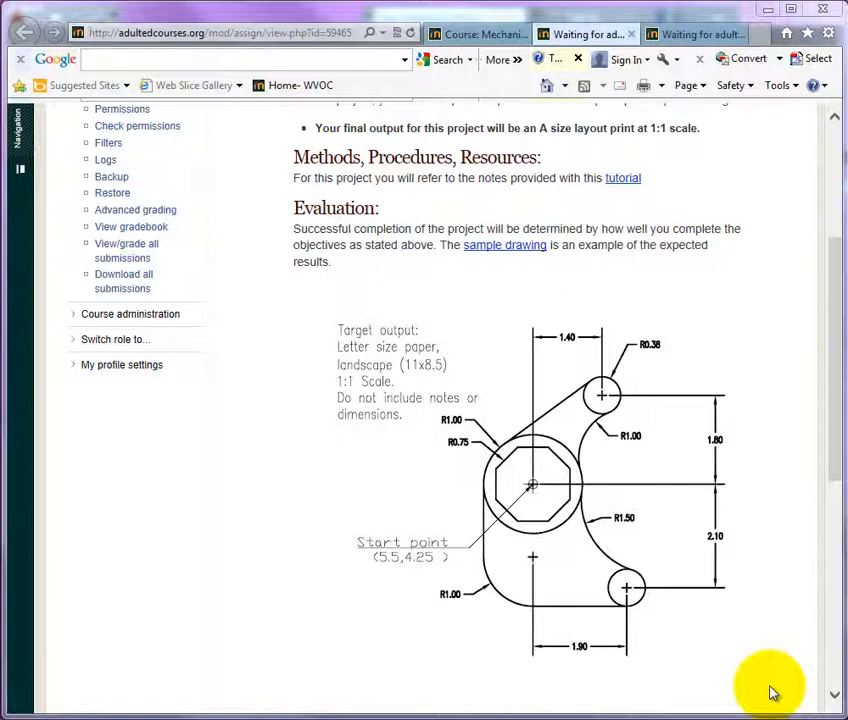
Step: Review the assignment's deliverables and the dimensioned drawing of the simple part
{"action": "scroll", "coordinate": [827, 469], "scroll_direction": "up", "scroll_amount": 2}
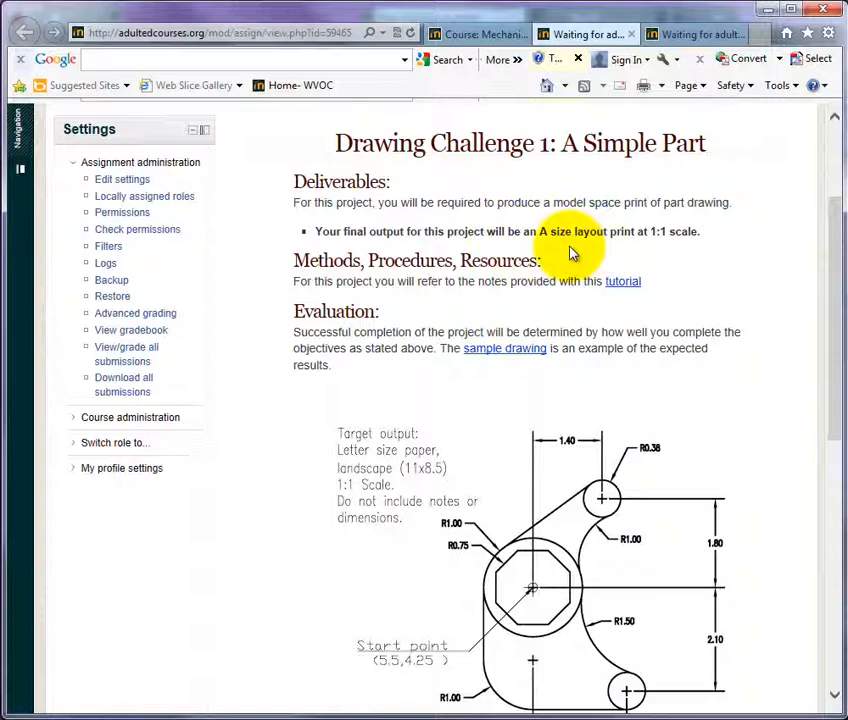
{"action": "left_click_drag", "start_coordinate": [833, 401], "coordinate": [835, 460]}
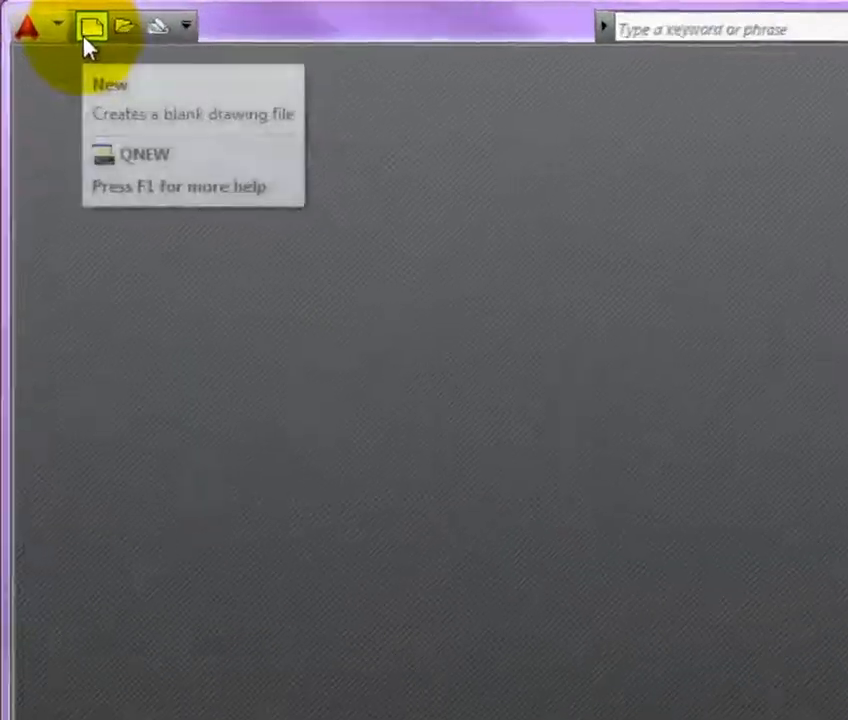
Step: Switch to AutoCAD and create a new drawing from the acad template
{"action": "left_click", "coordinate": [139, 42]}
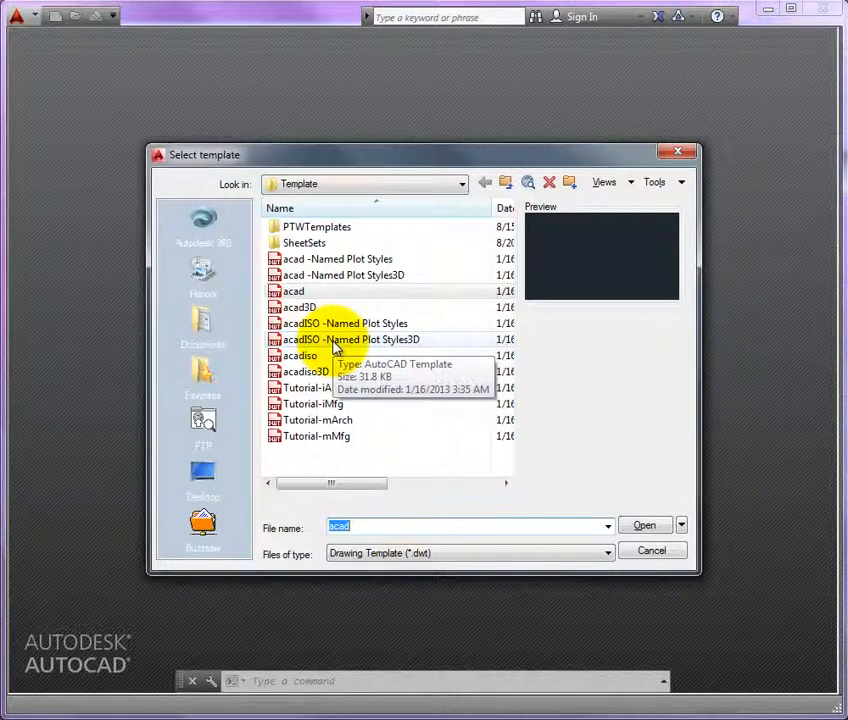
{"action": "left_click", "coordinate": [300, 293]}
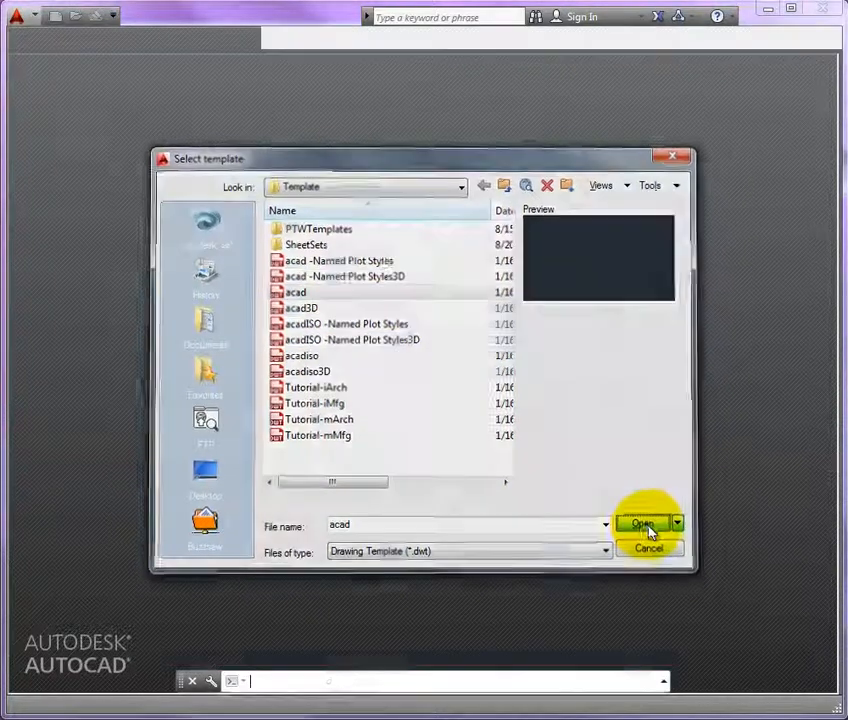
{"action": "left_click", "coordinate": [645, 527]}
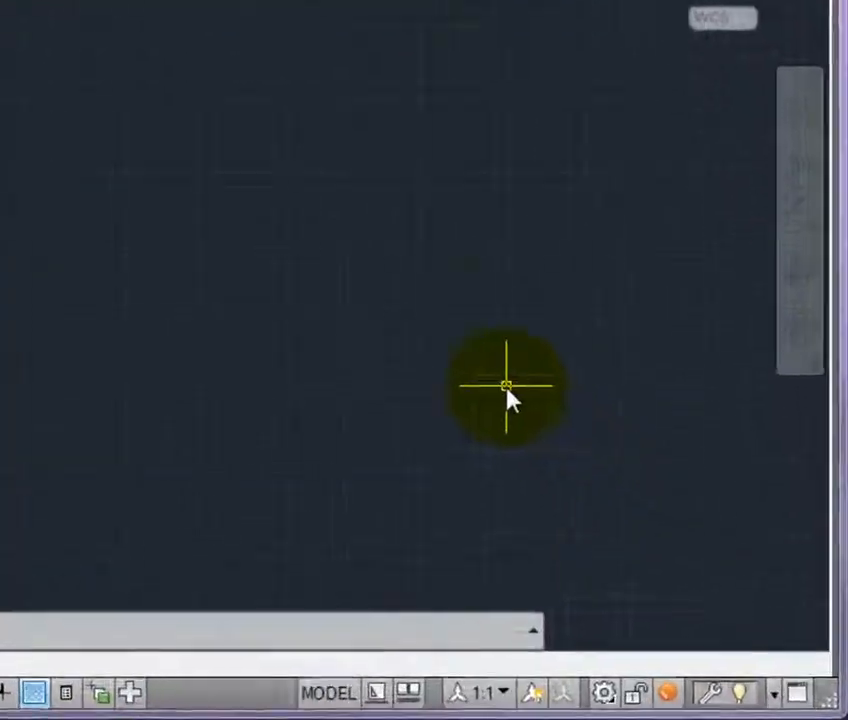
Step: Set the STARTUP system variable to 1
{"action": "type", "text": "start"}
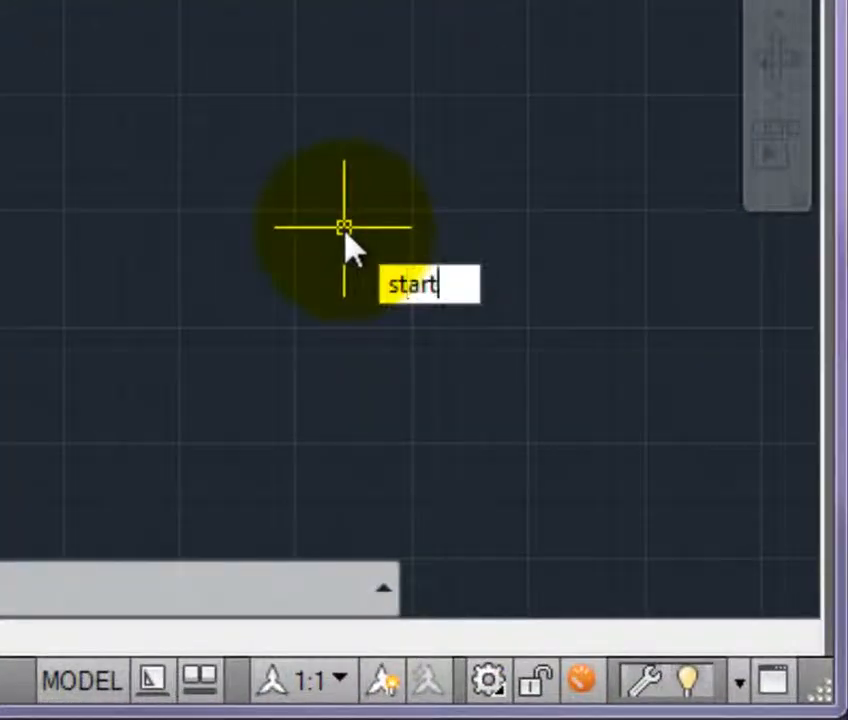
{"action": "type", "text": "up"}
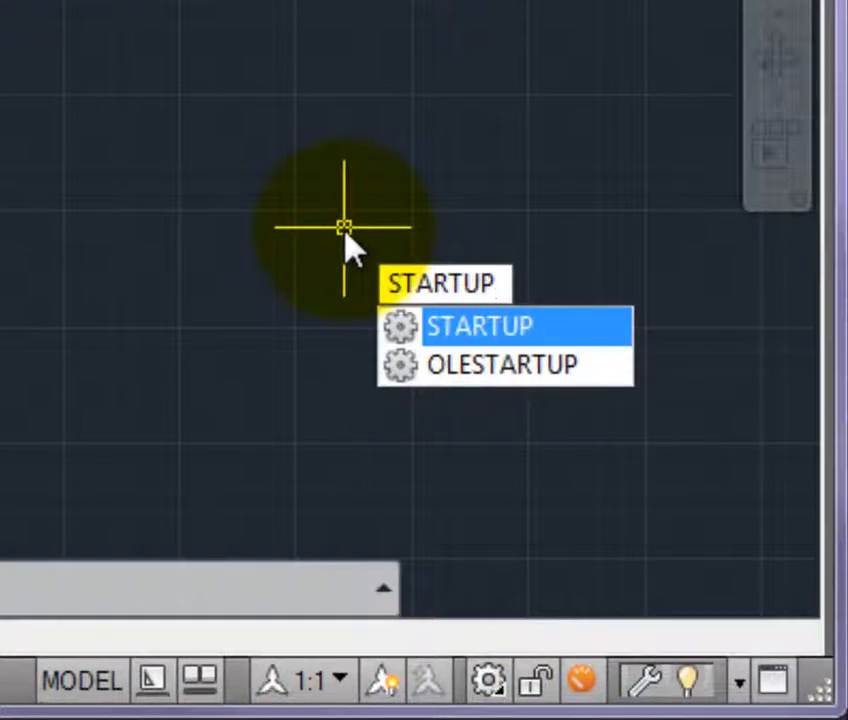
{"action": "key", "text": "Return"}
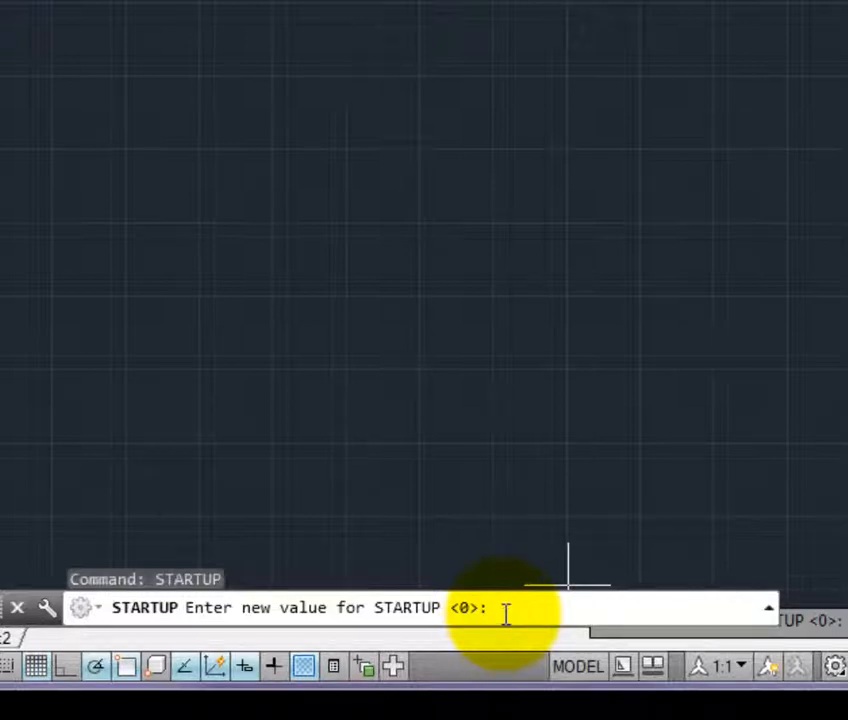
{"action": "type", "text": "1"}
{"action": "key", "text": "Return"}
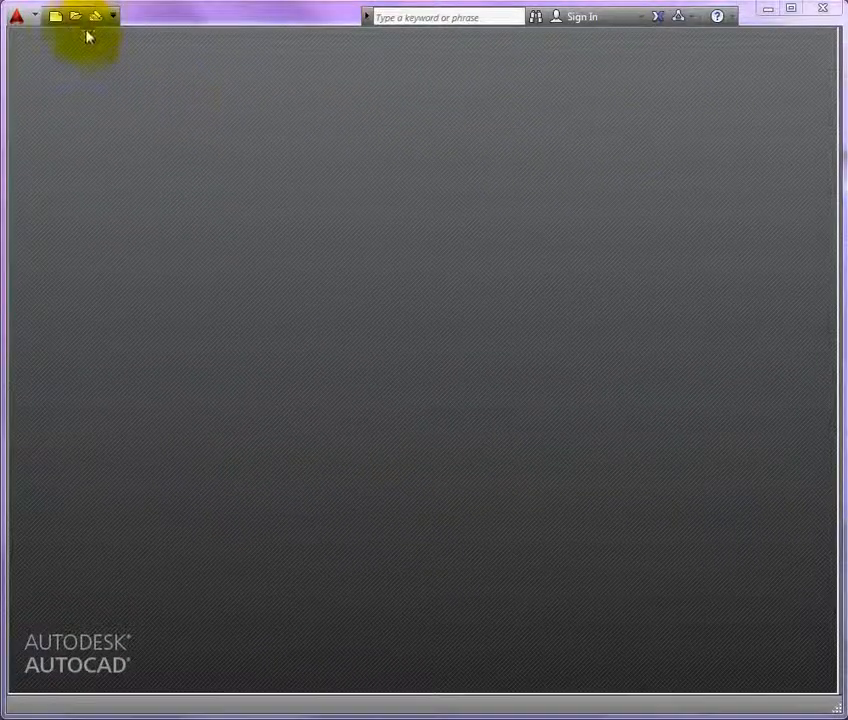
Step: Create a new drawing from scratch with the Imperial (feet and inches) defaults and show the menu bar
{"action": "left_click", "coordinate": [54, 20]}
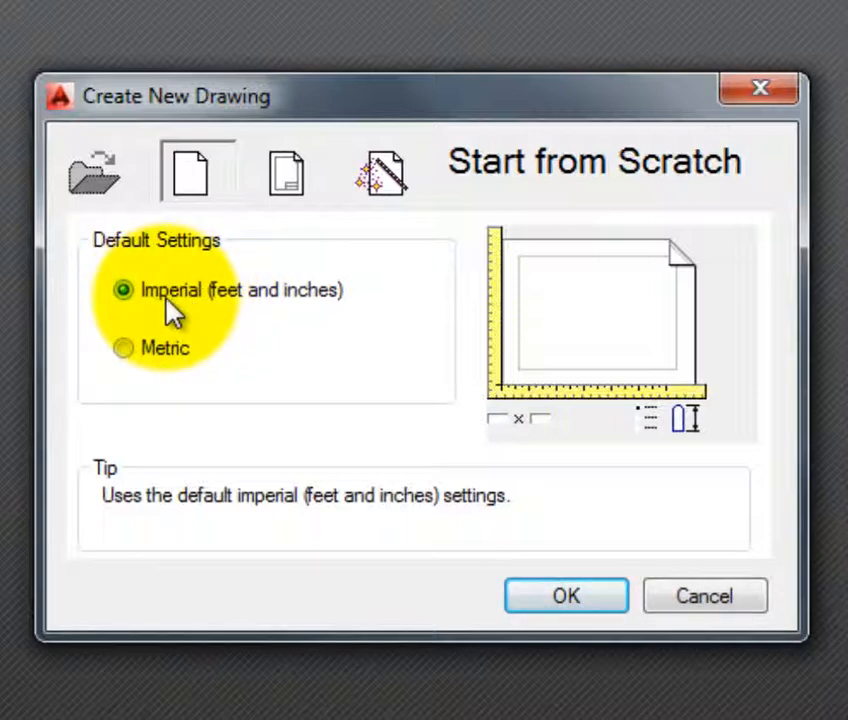
{"action": "left_click", "coordinate": [555, 604]}
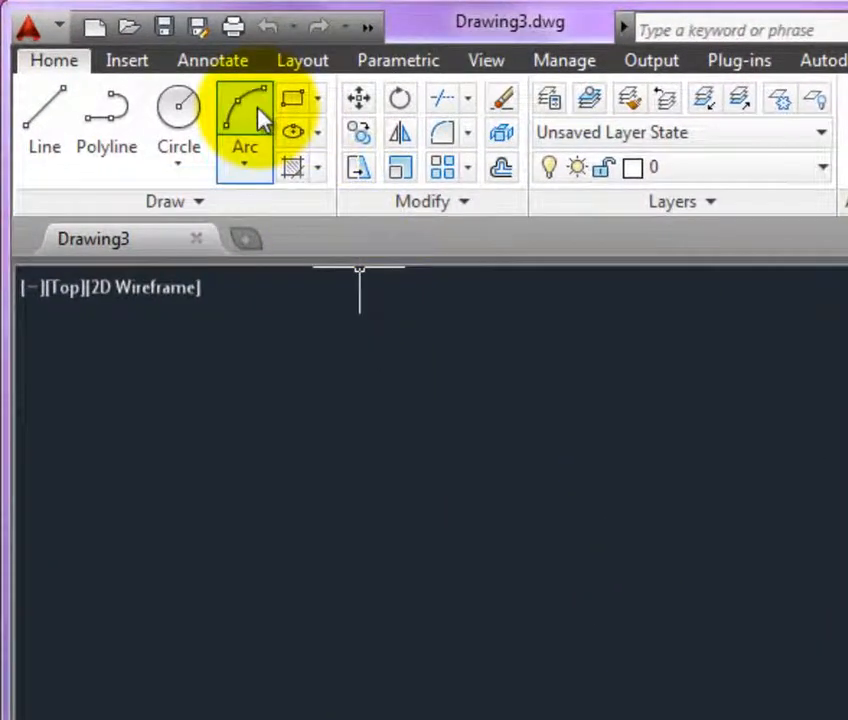
{"action": "left_click", "coordinate": [368, 28]}
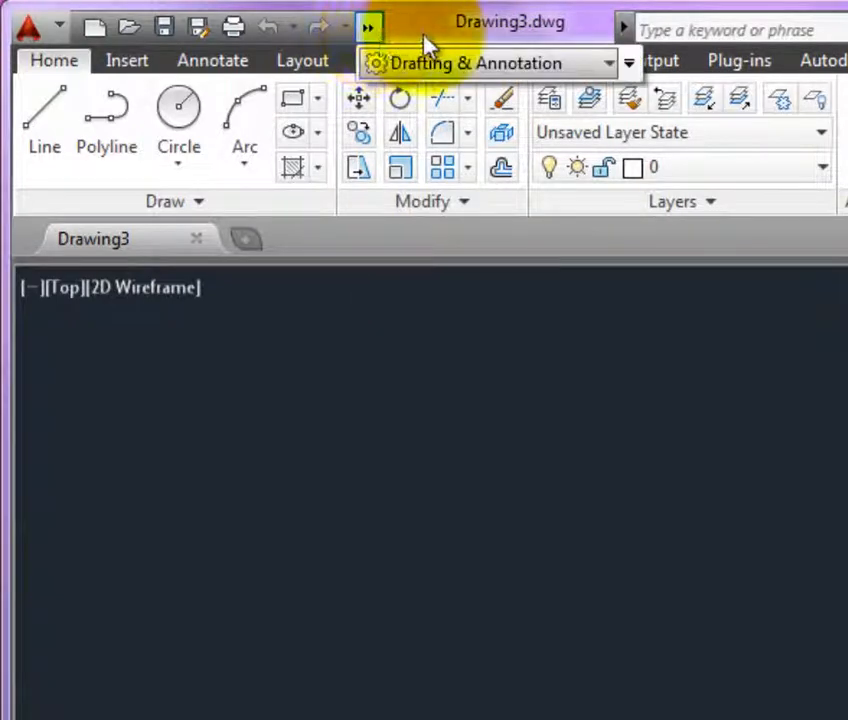
{"action": "left_click", "coordinate": [631, 66]}
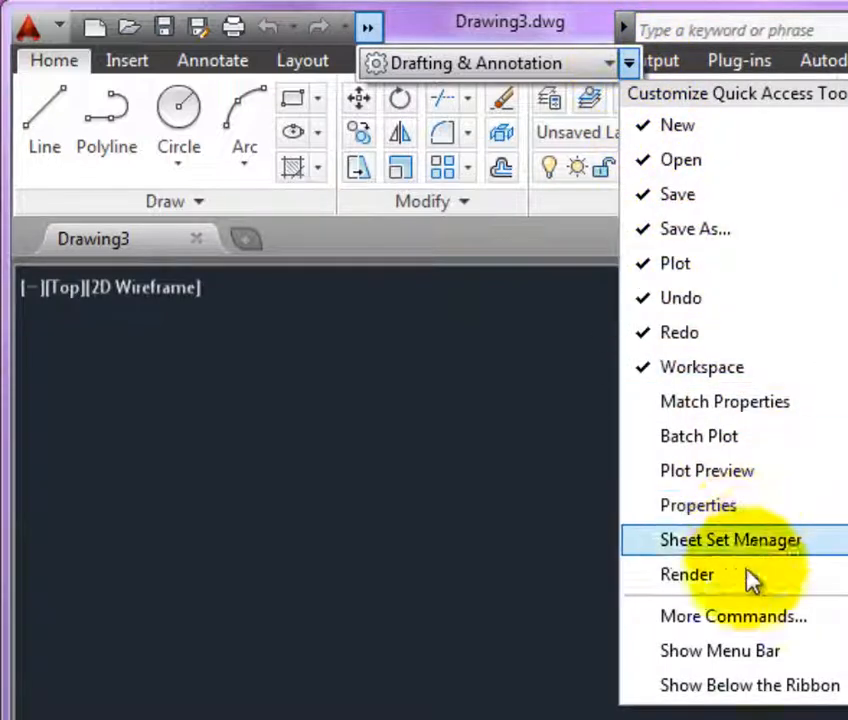
{"action": "left_click", "coordinate": [765, 664]}
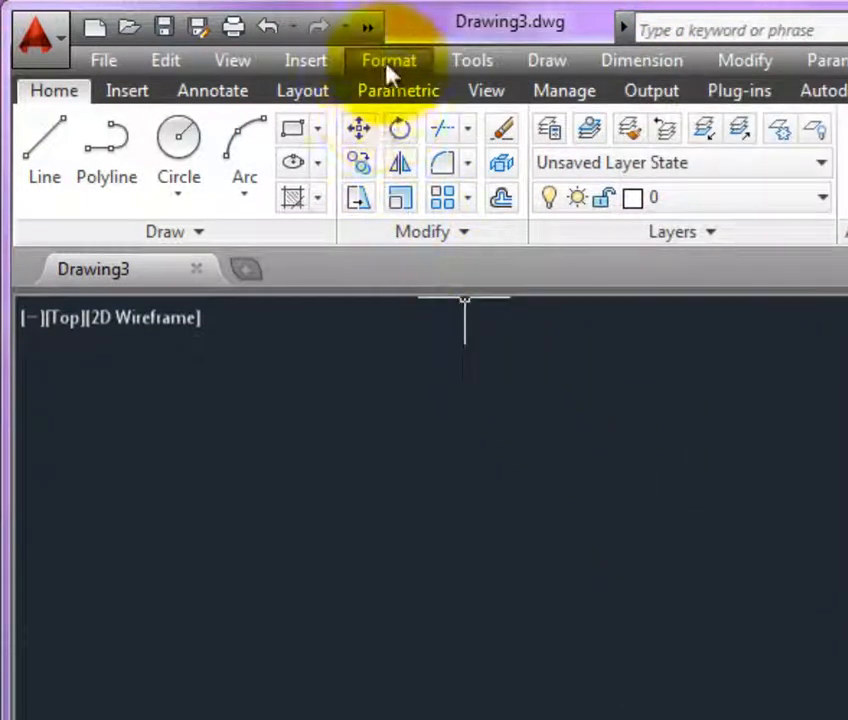
Step: Set the length precision of the drawing units to three decimal places (0.000)
{"action": "left_click", "coordinate": [388, 66]}
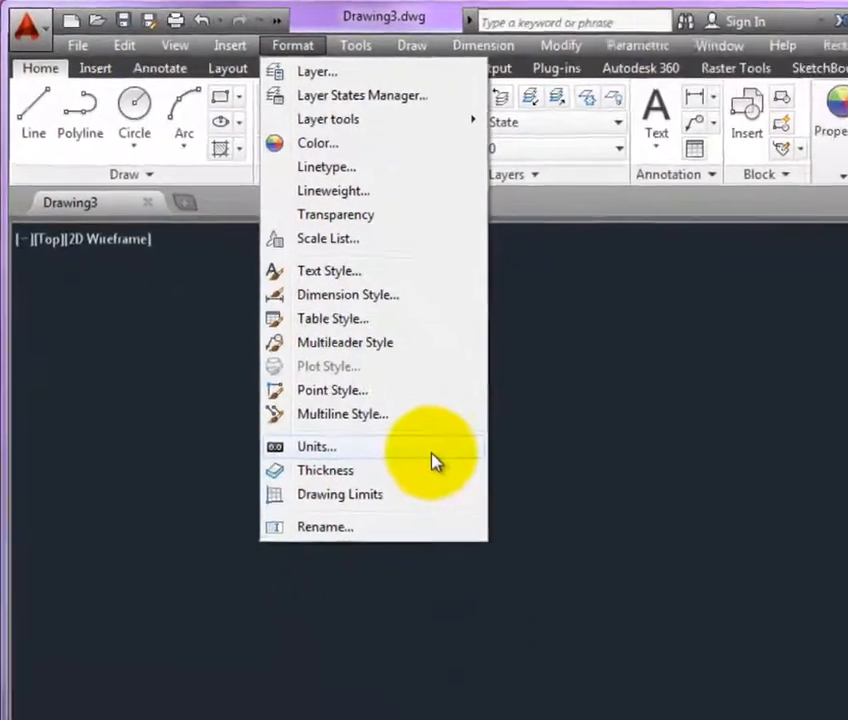
{"action": "left_click", "coordinate": [433, 455]}
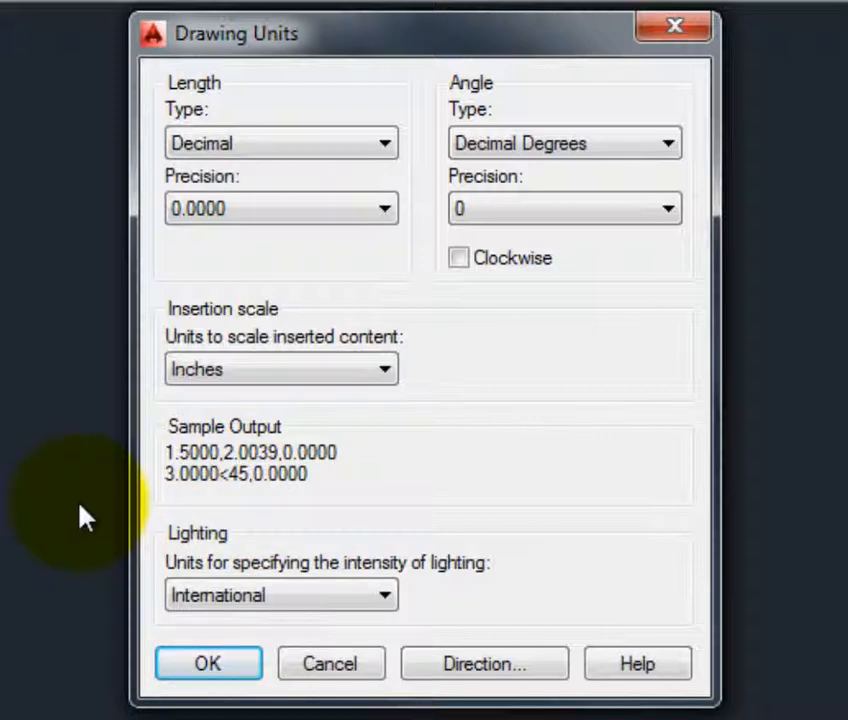
{"action": "key", "text": "alt"}
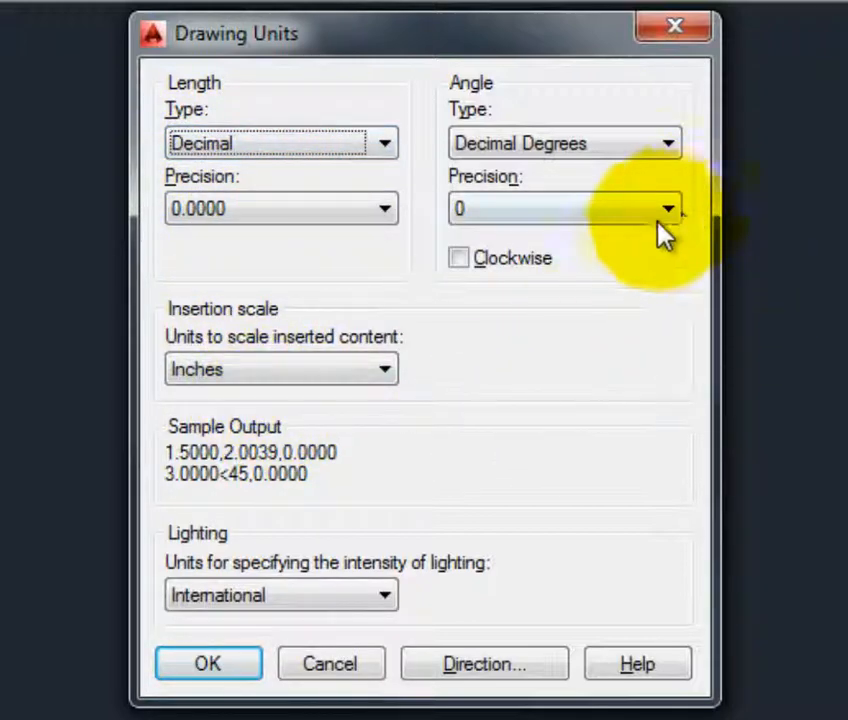
{"action": "left_click", "coordinate": [311, 220]}
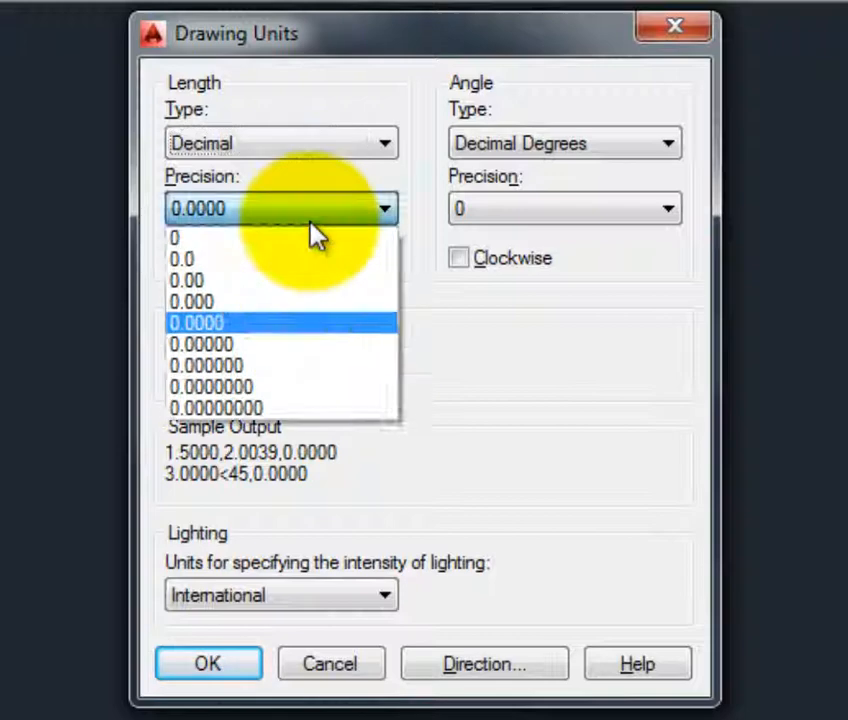
{"action": "left_click", "coordinate": [324, 306]}
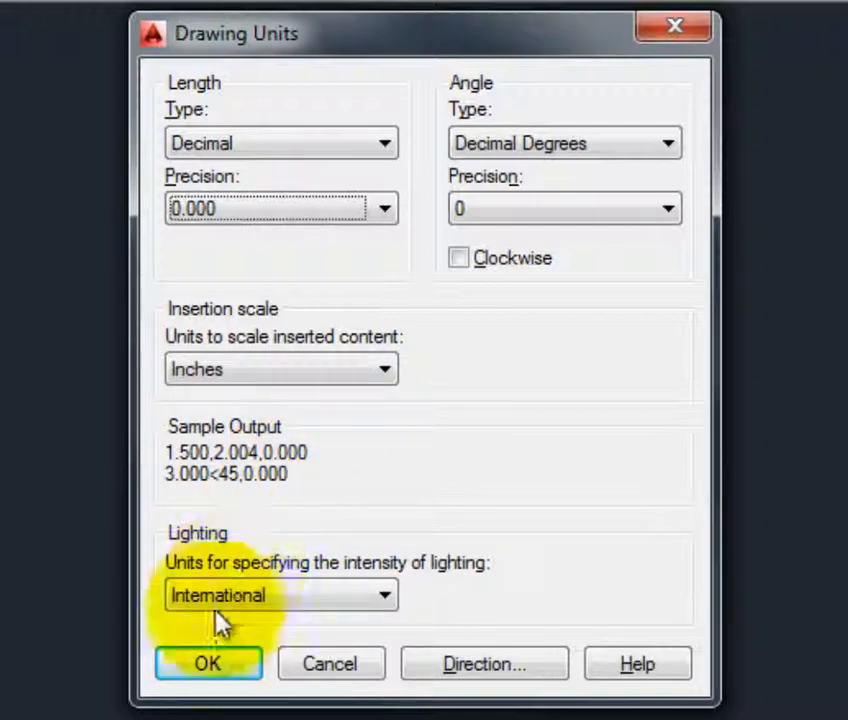
{"action": "left_click", "coordinate": [234, 676]}
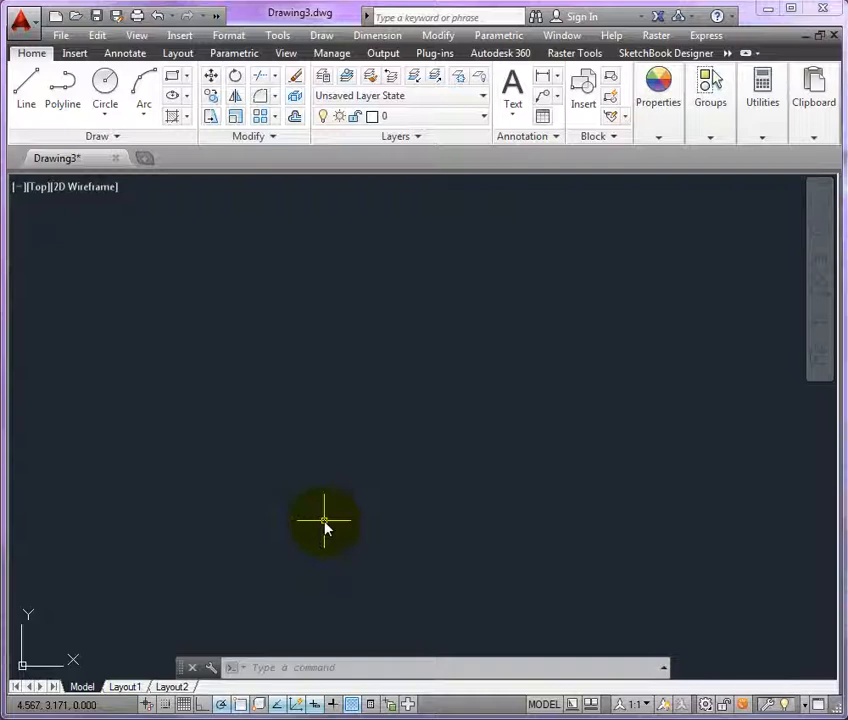
Step: Set the drawing limits with the lower-left corner at the default 0,0 and the upper-right corner at 11,8.5
{"action": "left_click", "coordinate": [235, 37]}
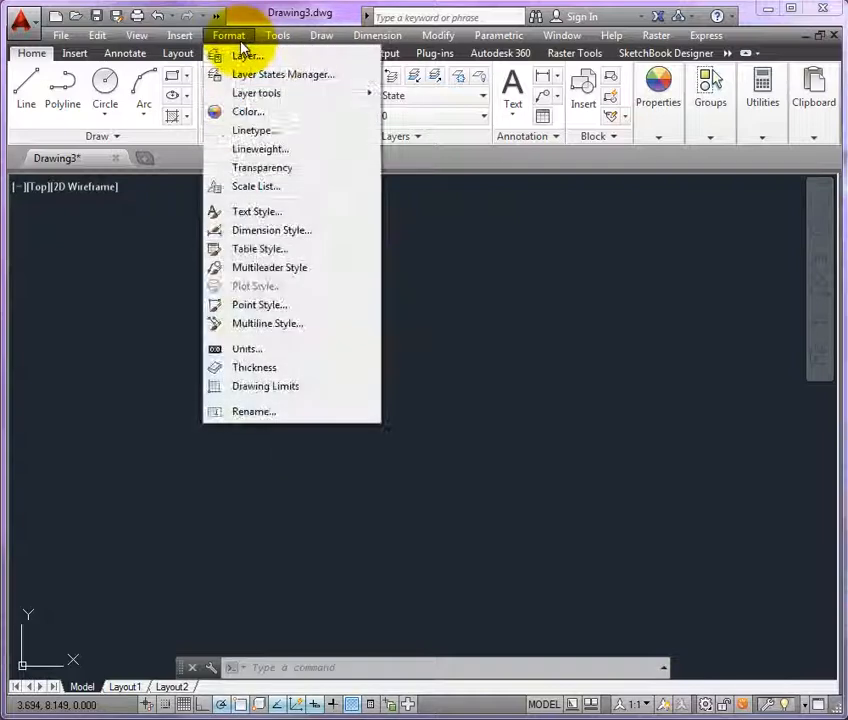
{"action": "left_click", "coordinate": [295, 396]}
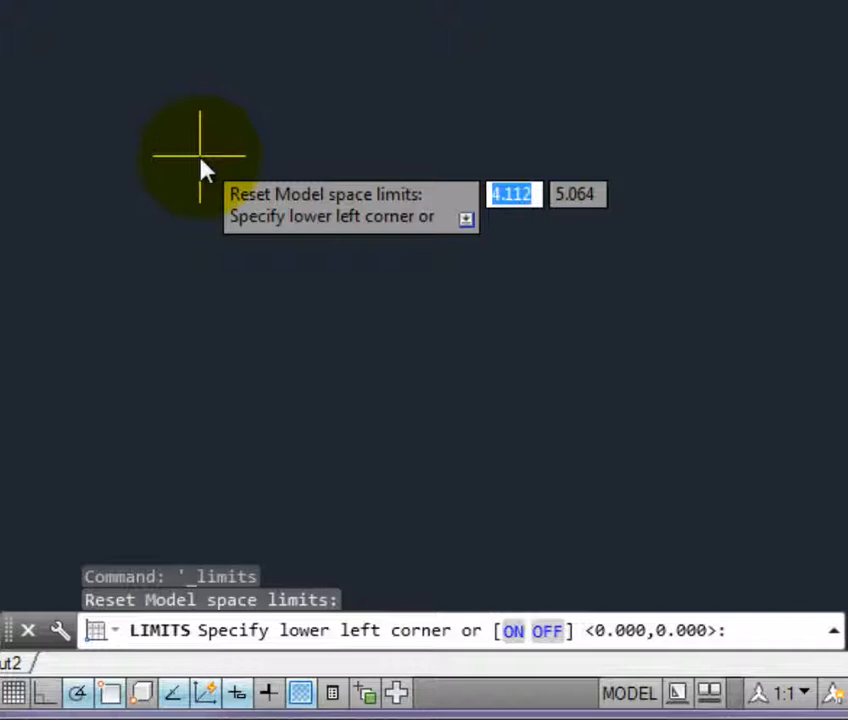
{"action": "key", "text": "Return"}
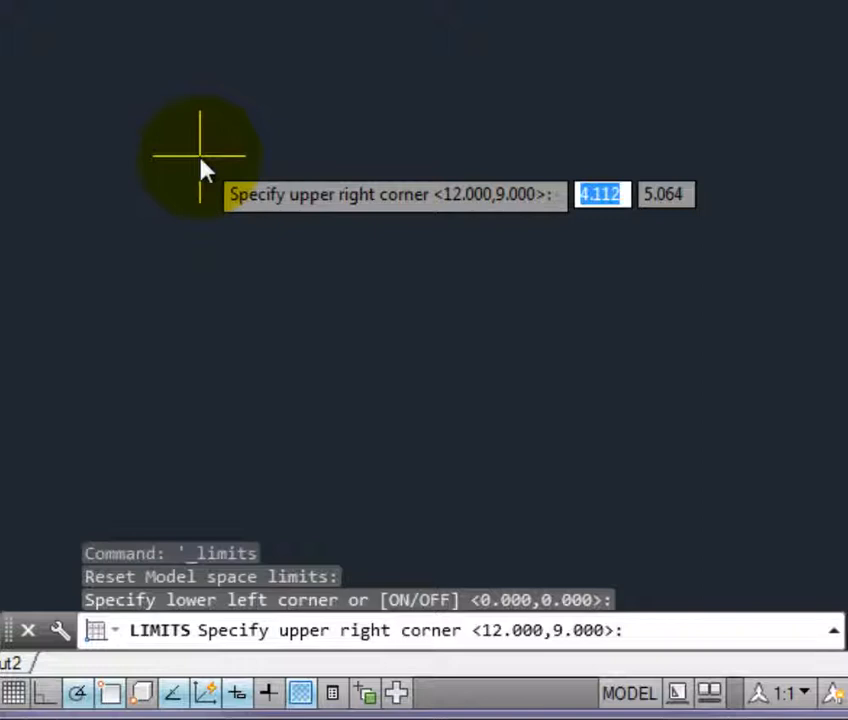
{"action": "type", "text": "11"}
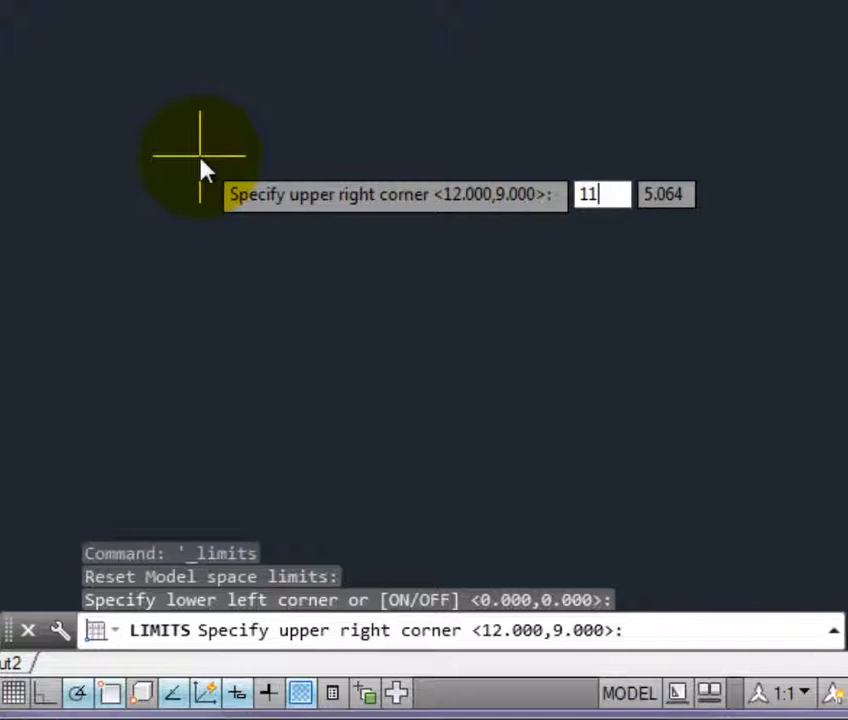
{"action": "key", "text": "Tab"}
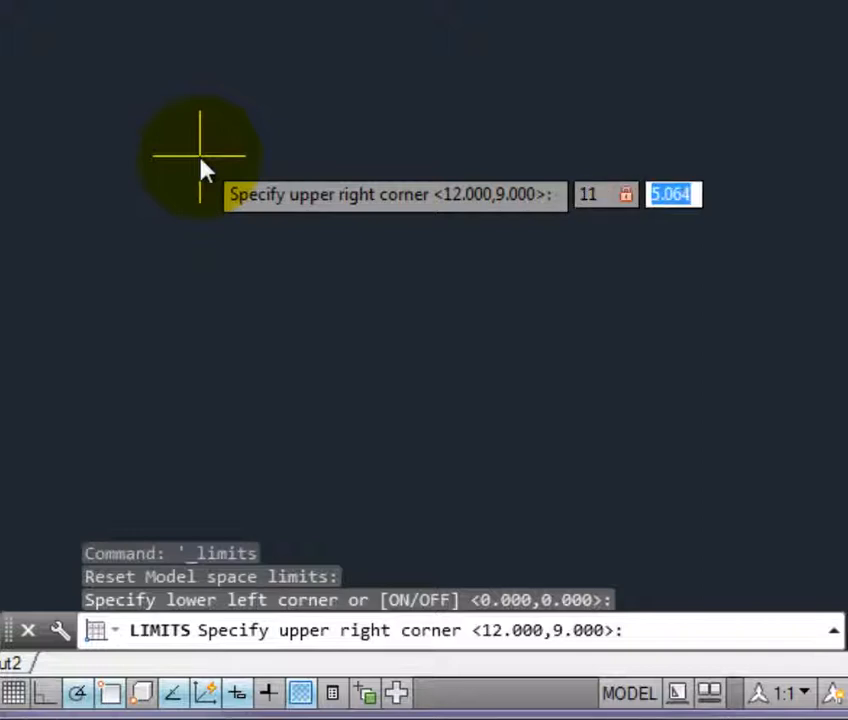
{"action": "type", "text": "8.5"}
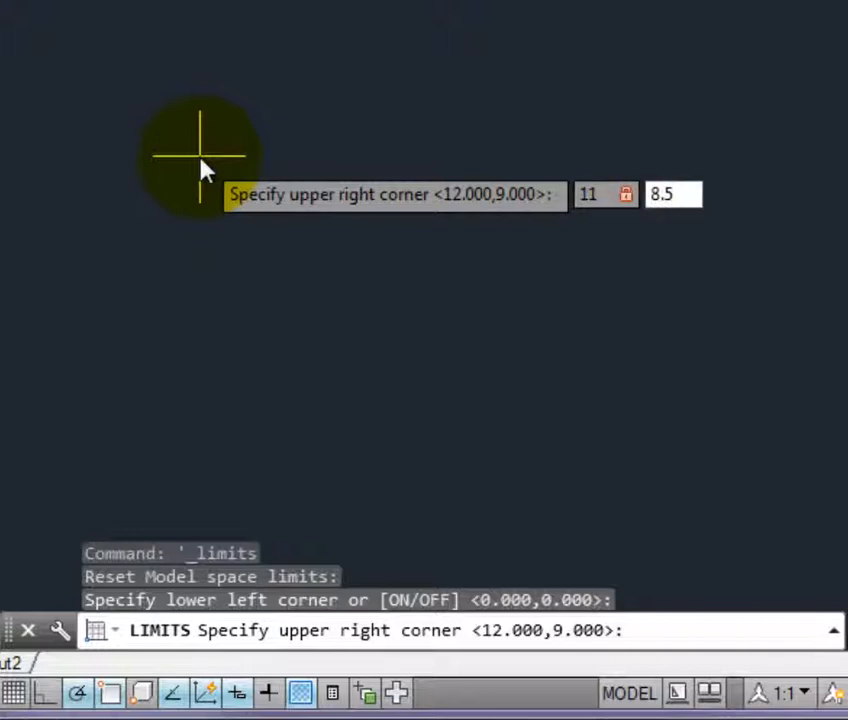
{"action": "key", "text": "Return"}
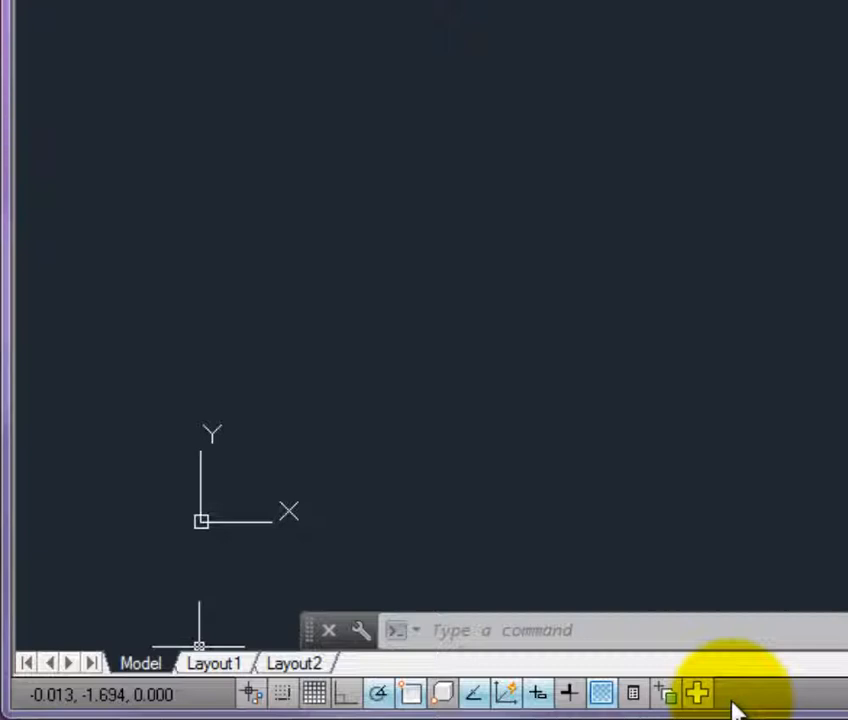
Step: Turn the grid on in the drafting settings and disable its display beyond the drawing limits
{"action": "right_click", "coordinate": [320, 705]}
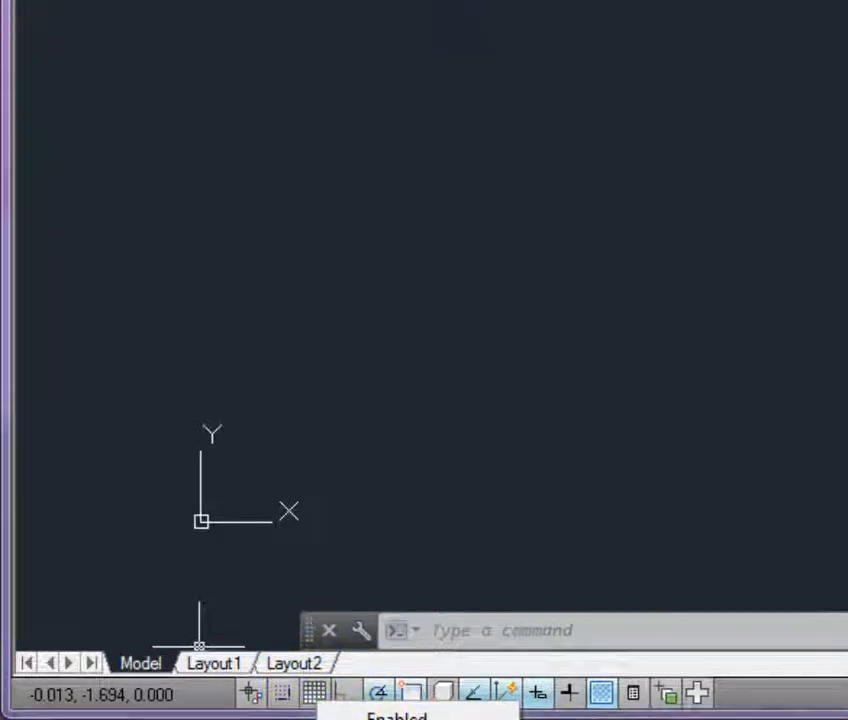
{"action": "left_click", "coordinate": [400, 718]}
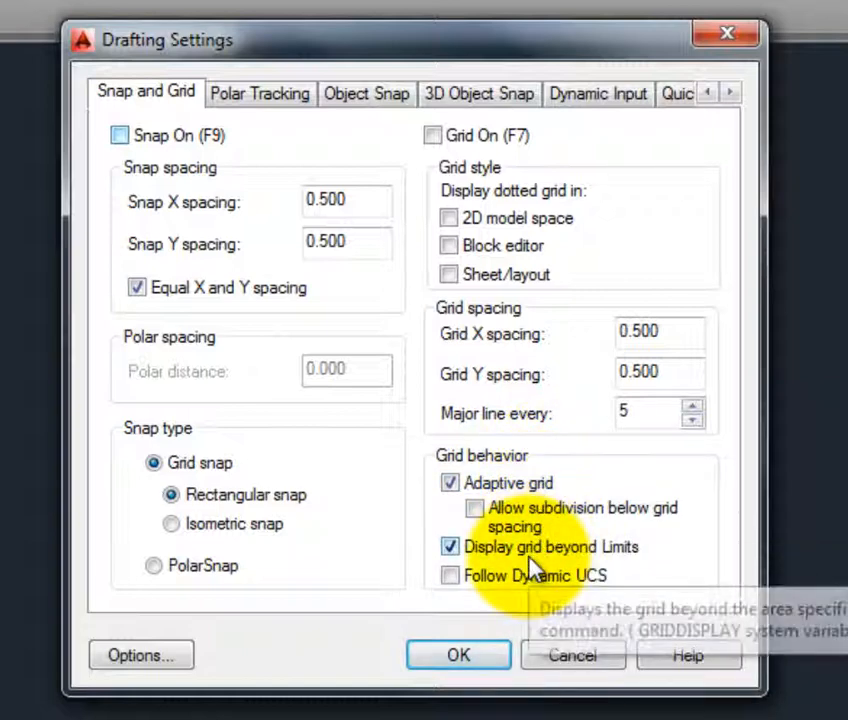
{"action": "left_click", "coordinate": [453, 548]}
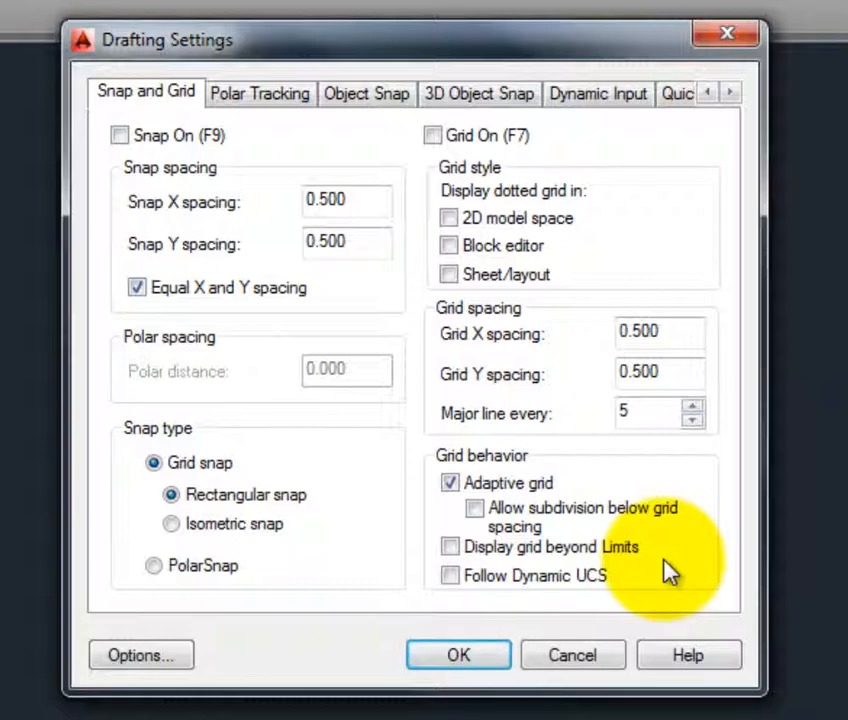
{"action": "left_click", "coordinate": [442, 146]}
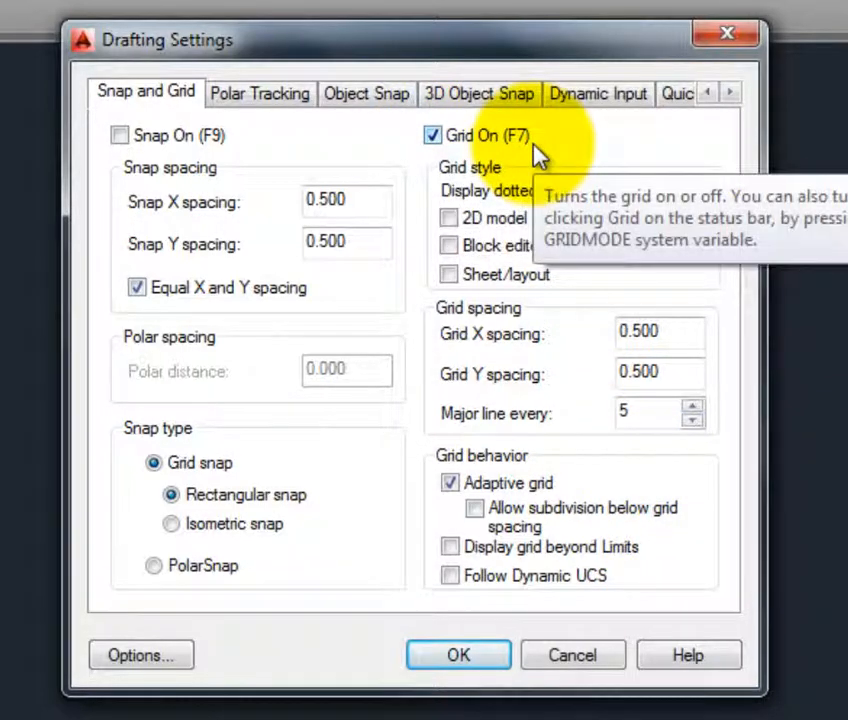
Step: Set the polar tracking increment angle to 15 degrees
{"action": "left_click", "coordinate": [281, 101]}
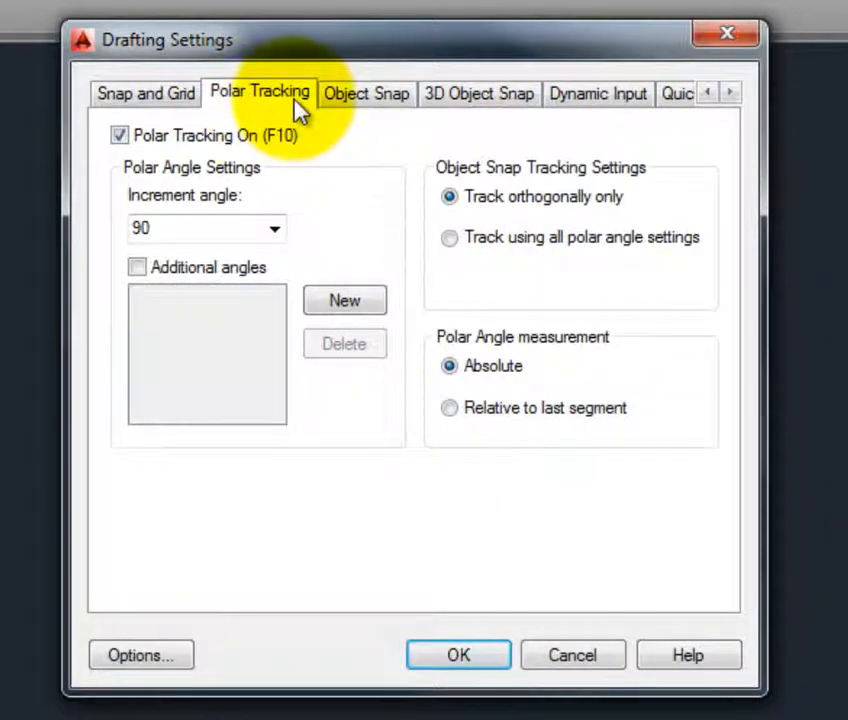
{"action": "left_click", "coordinate": [274, 229]}
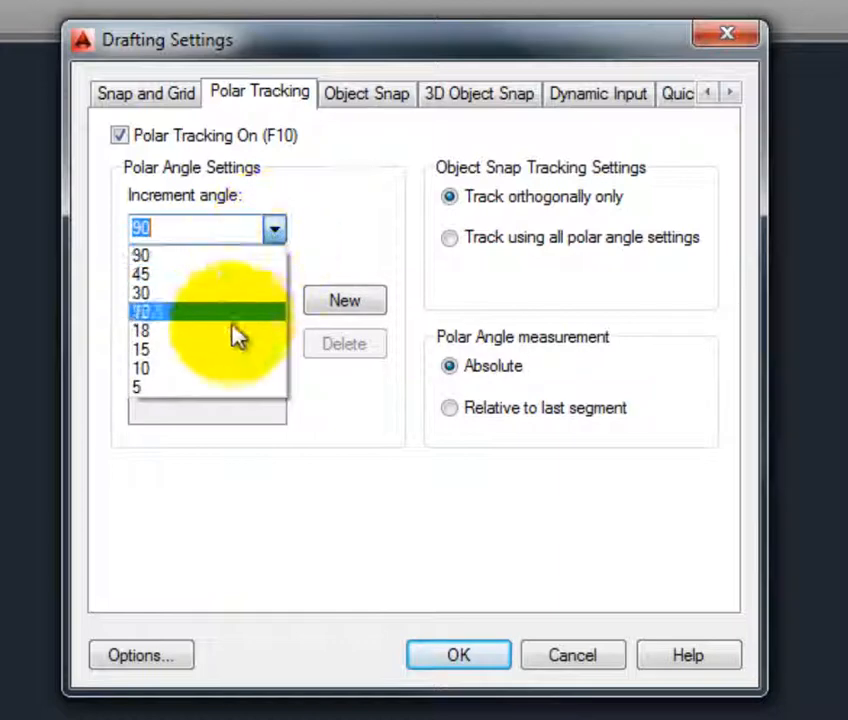
{"action": "left_click", "coordinate": [224, 350]}
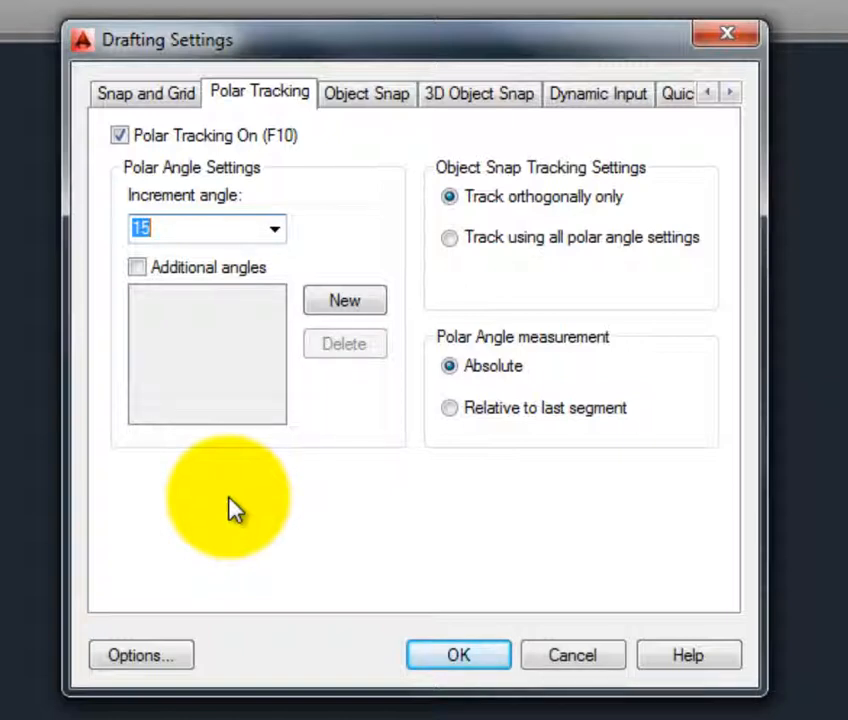
Step: Enable the Midpoint and Quadrant object snap modes in addition to the active ones and accept the drafting settings
{"action": "left_click", "coordinate": [363, 96]}
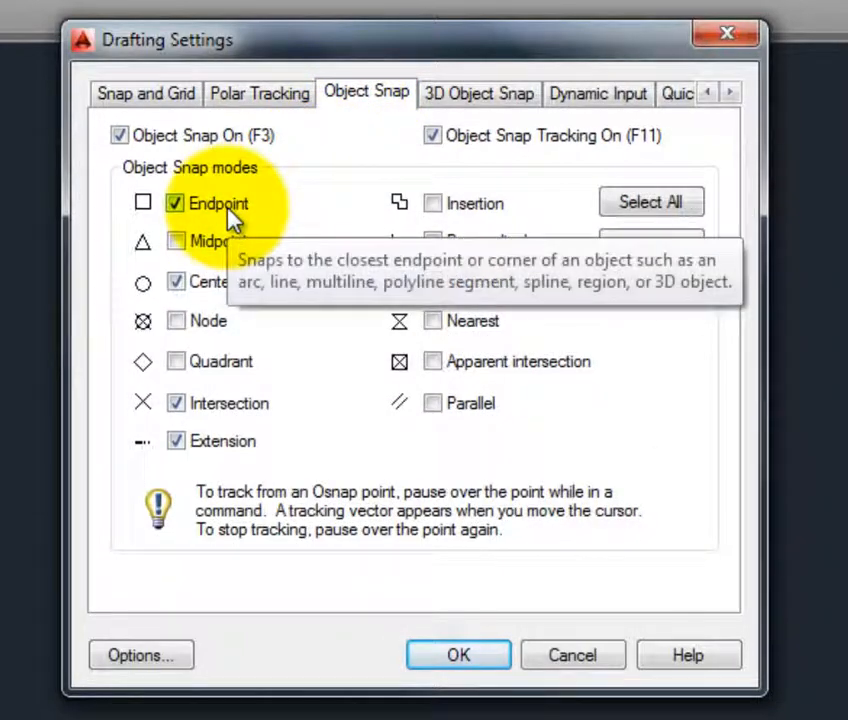
{"action": "left_click", "coordinate": [223, 245]}
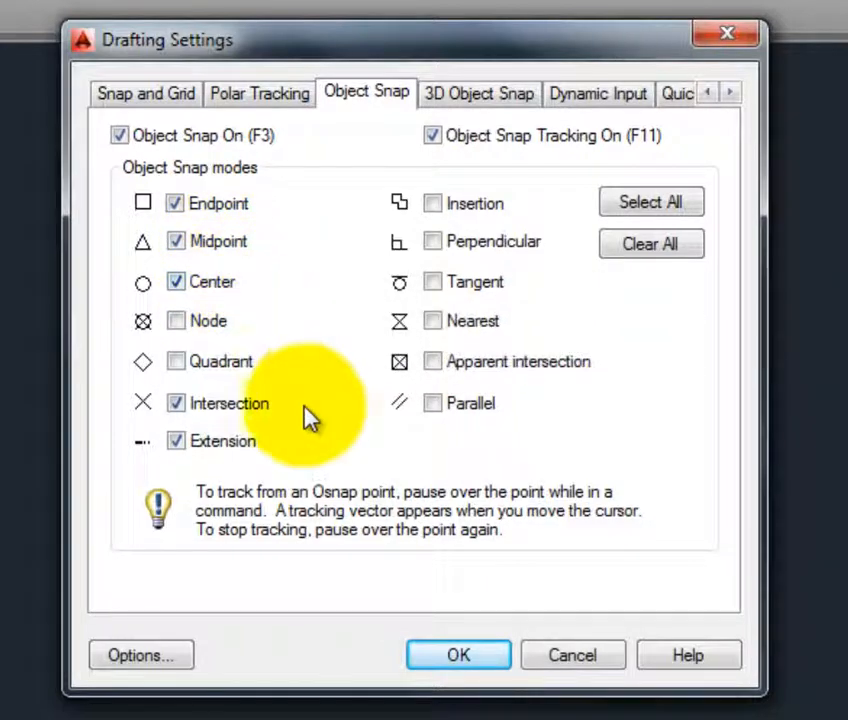
{"action": "left_click", "coordinate": [232, 370]}
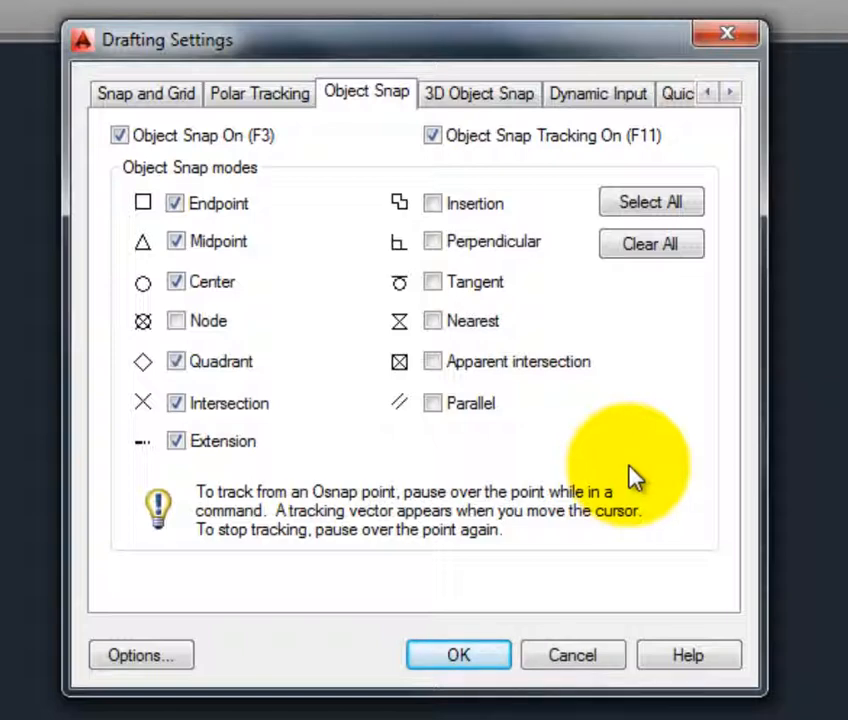
{"action": "left_click", "coordinate": [466, 660]}
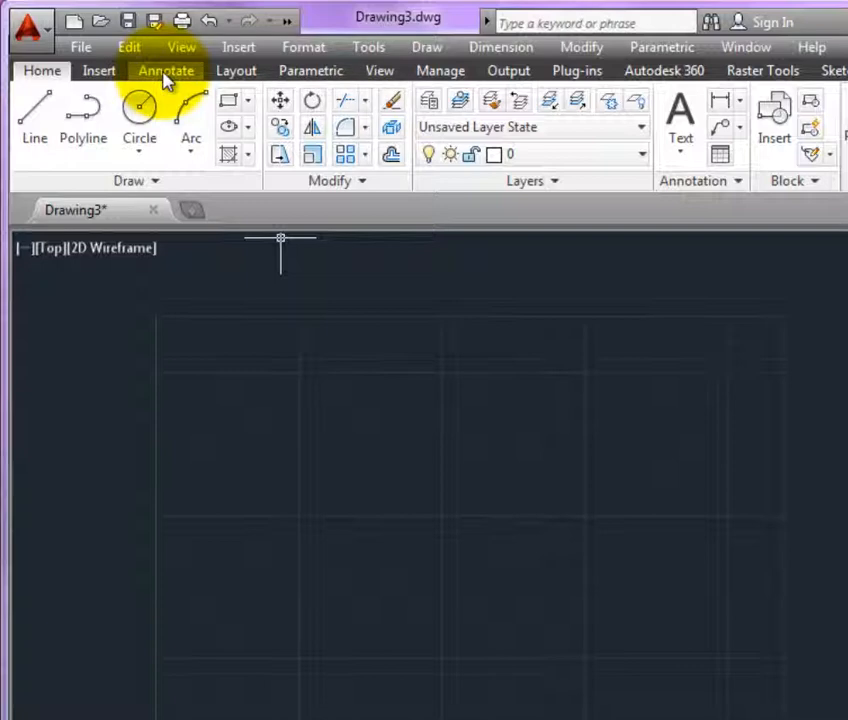
Step: Review the dimensioned sample drawing on the browser's assignment page, and return to AutoCAD with the Welcome window dismissed
{"action": "left_click", "coordinate": [166, 72]}
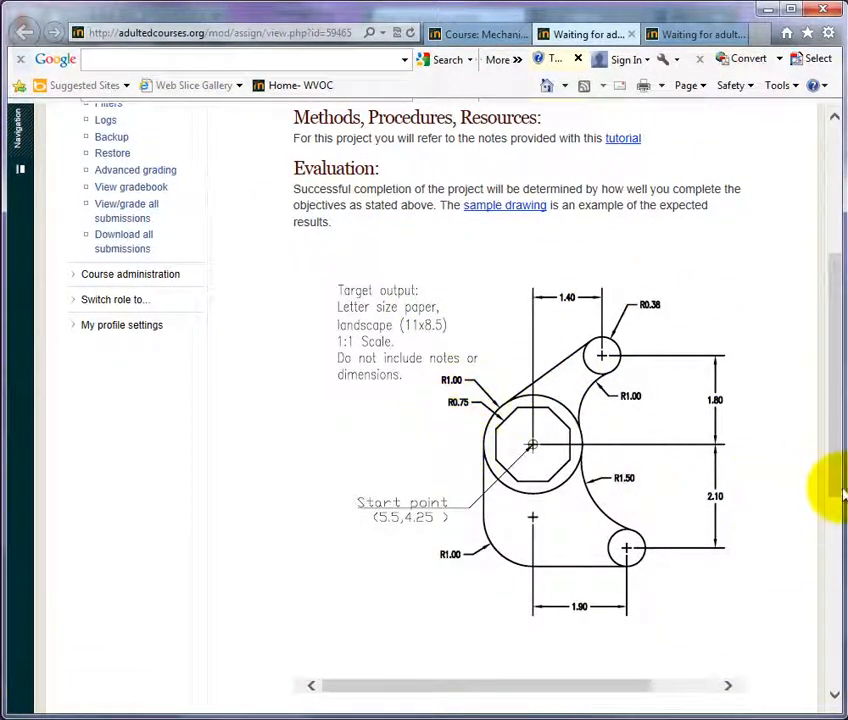
{"action": "scroll", "coordinate": [840, 500], "scroll_direction": "down", "scroll_amount": 1}
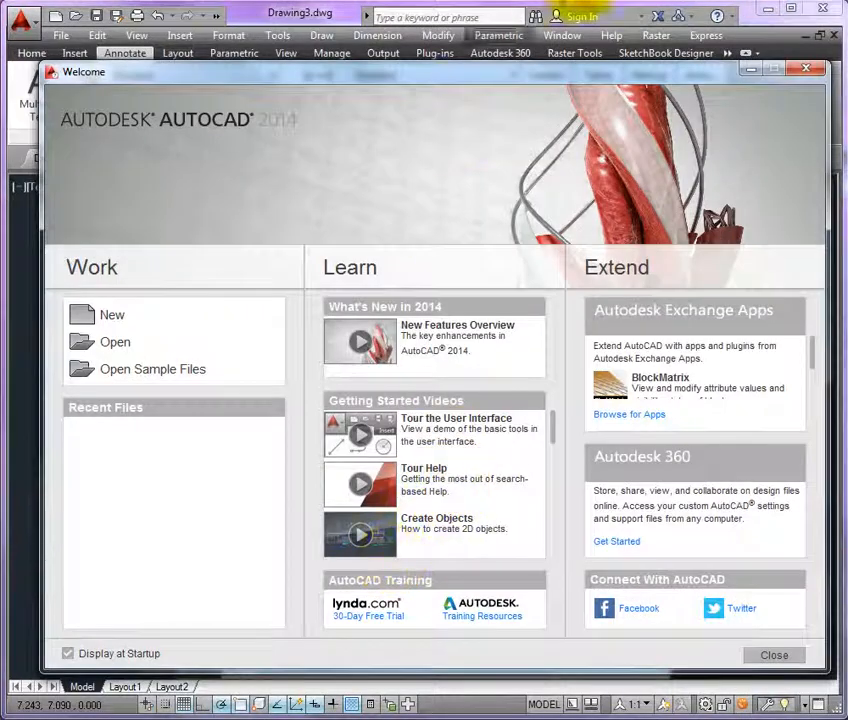
{"action": "left_click", "coordinate": [755, 58]}
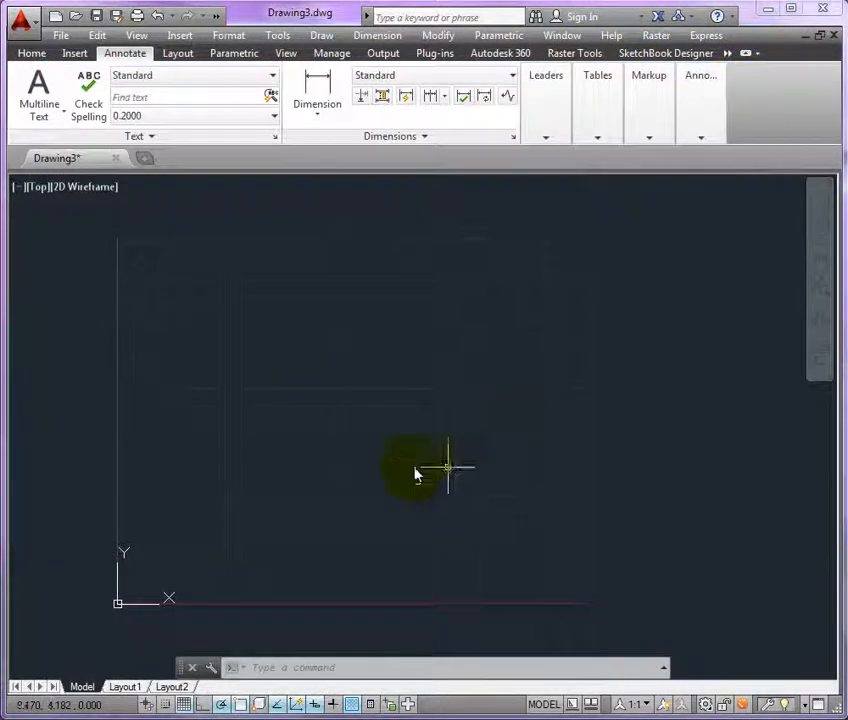
Step: Create a new text style named notes, based on the Annotative text style
{"action": "left_click", "coordinate": [277, 139]}
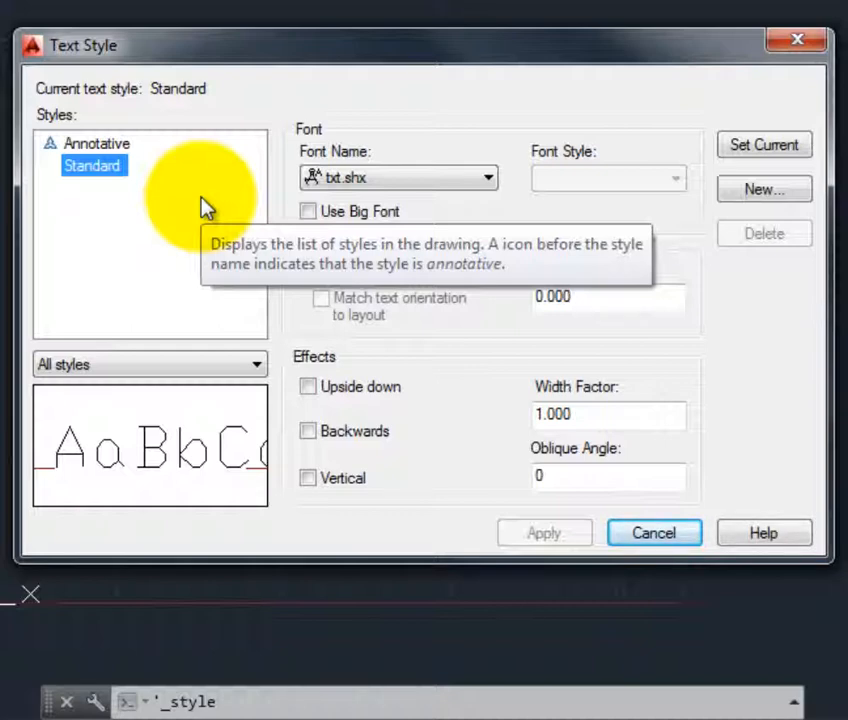
{"action": "left_click", "coordinate": [112, 146]}
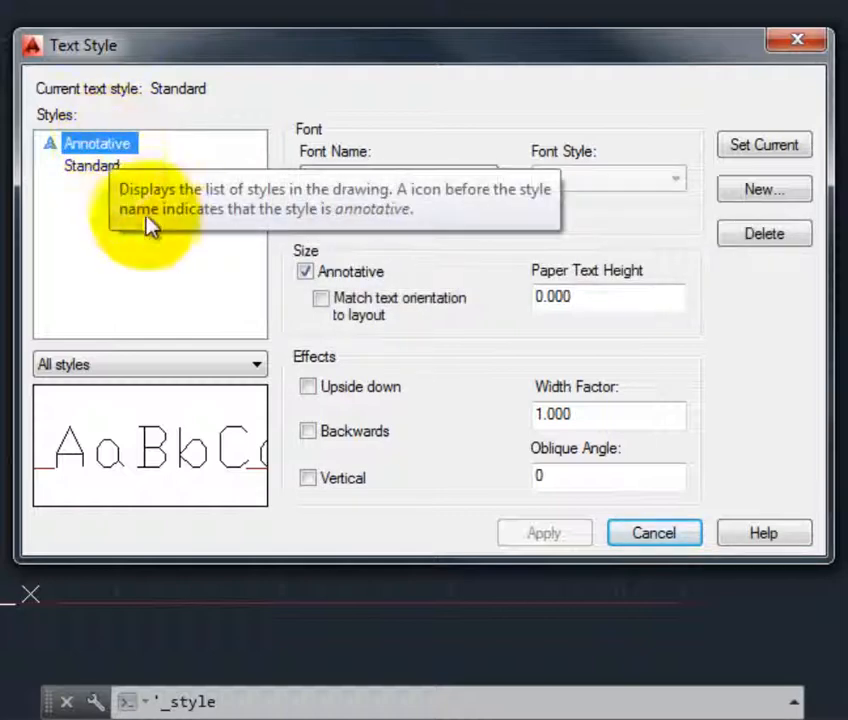
{"action": "left_click", "coordinate": [765, 200]}
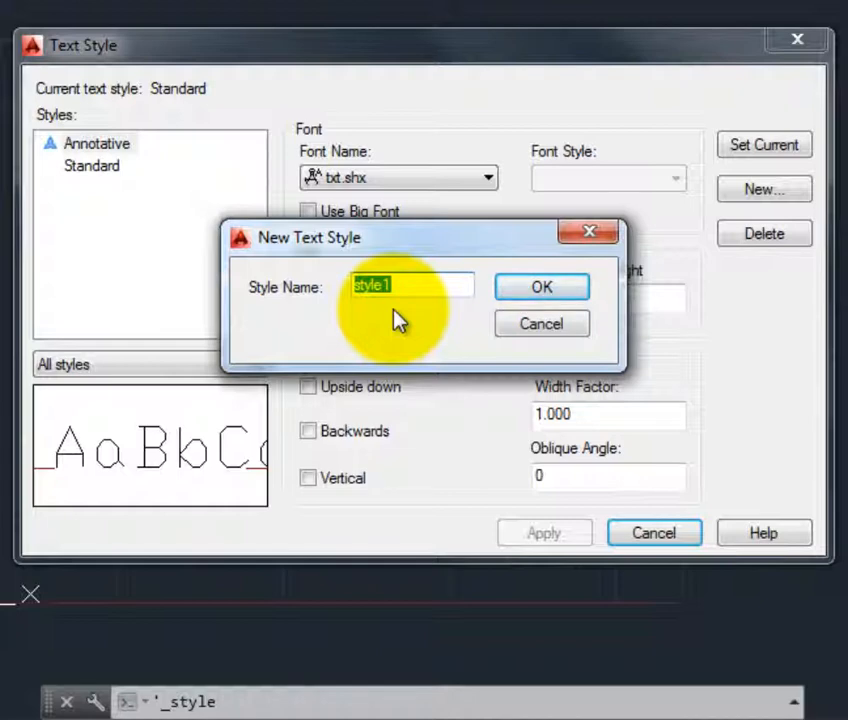
{"action": "type", "text": "notes"}
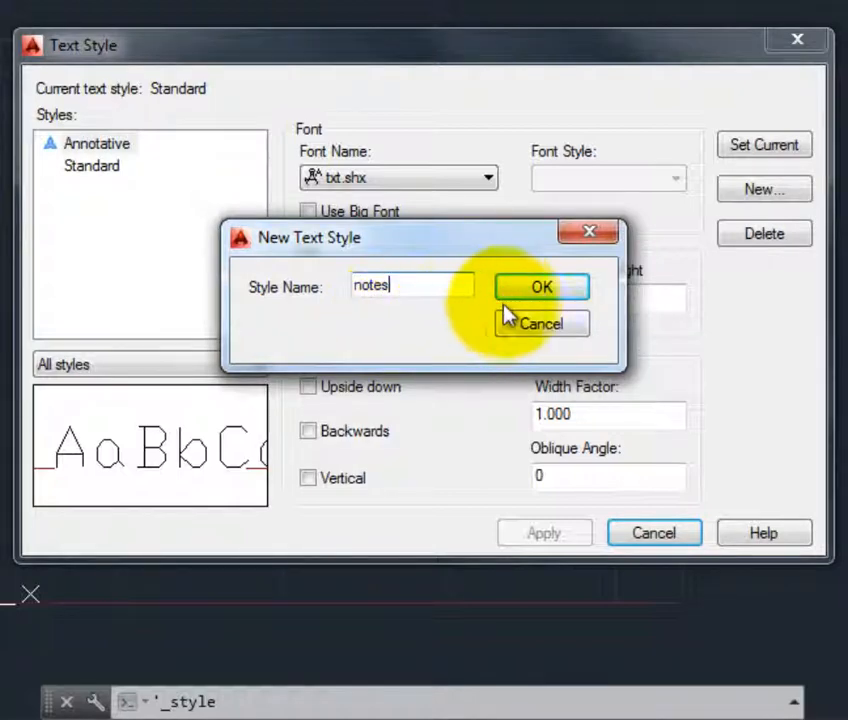
{"action": "left_click", "coordinate": [539, 297]}
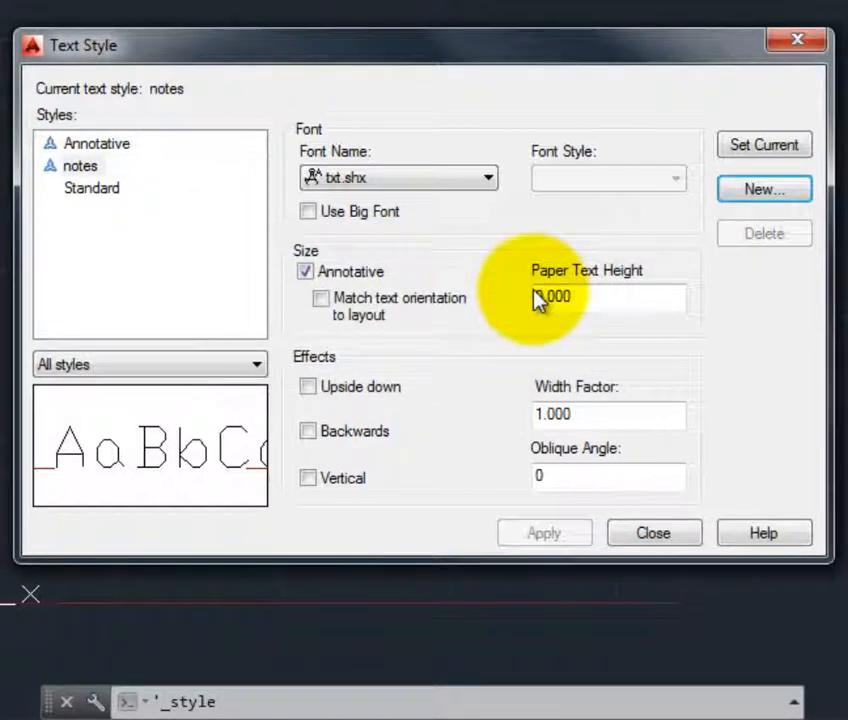
Step: Set the notes text style's font to romans.shx and its paper text height to .25, and apply the changes
{"action": "left_click", "coordinate": [488, 182]}
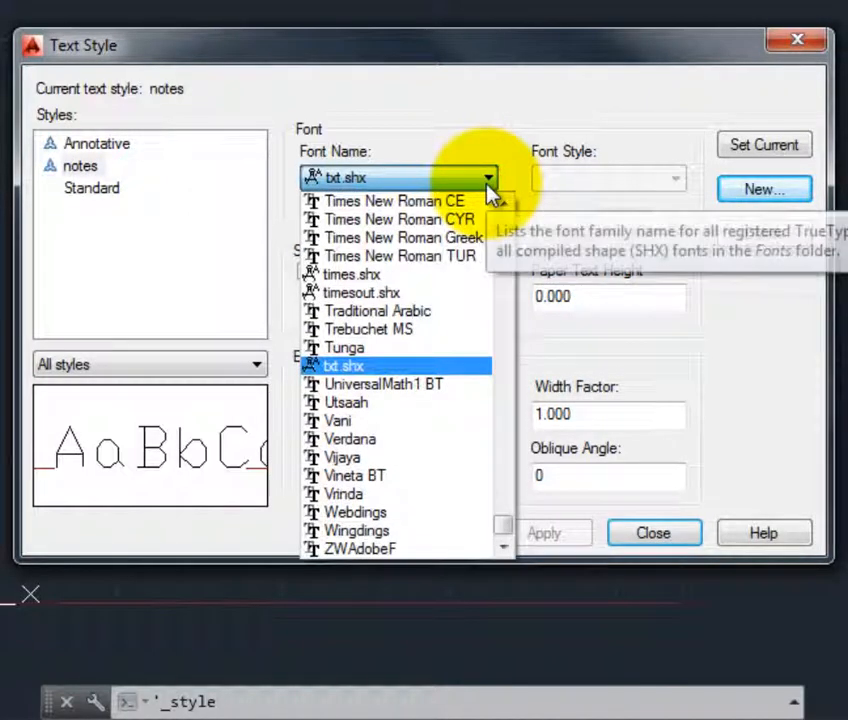
{"action": "key", "text": "r"}
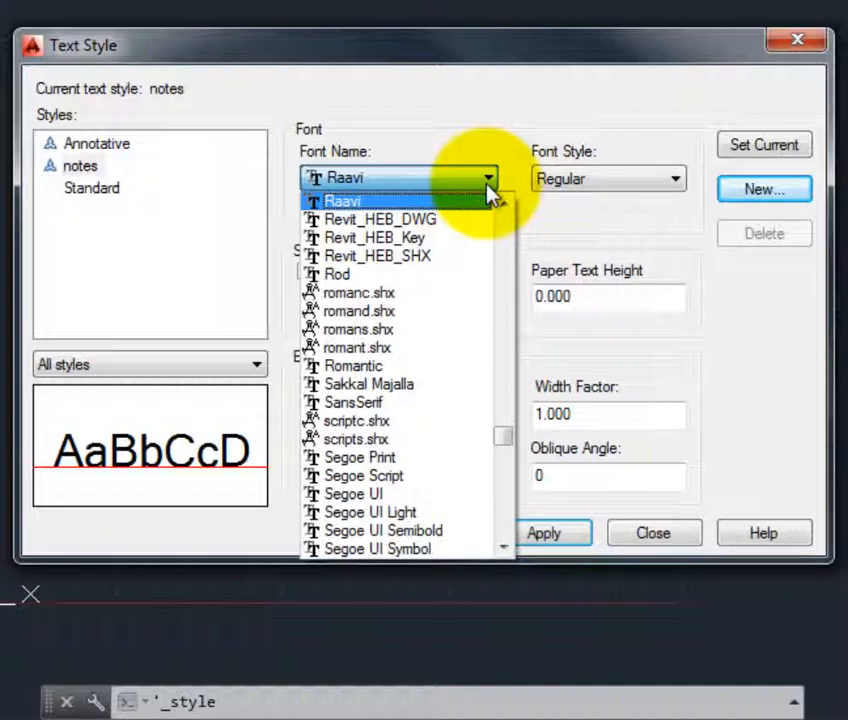
{"action": "left_click", "coordinate": [404, 331]}
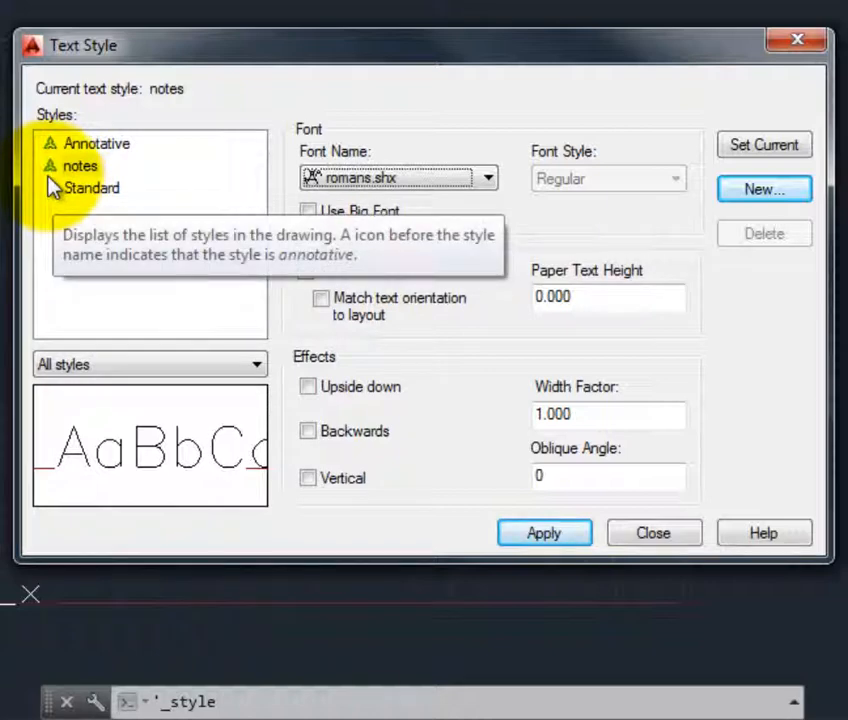
{"action": "left_click_drag", "start_coordinate": [613, 299], "coordinate": [524, 299]}
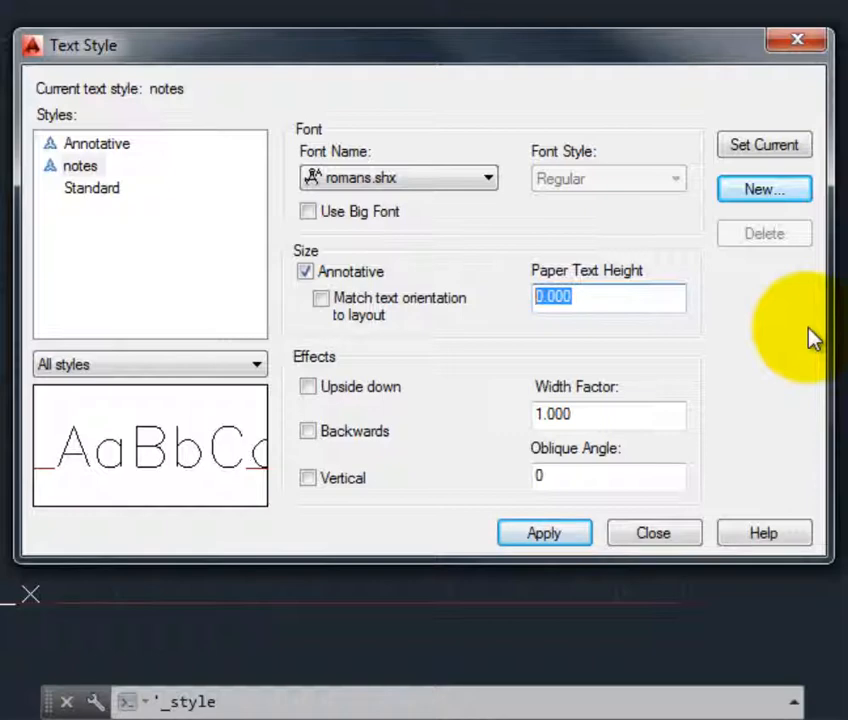
{"action": "type", "text": ".25"}
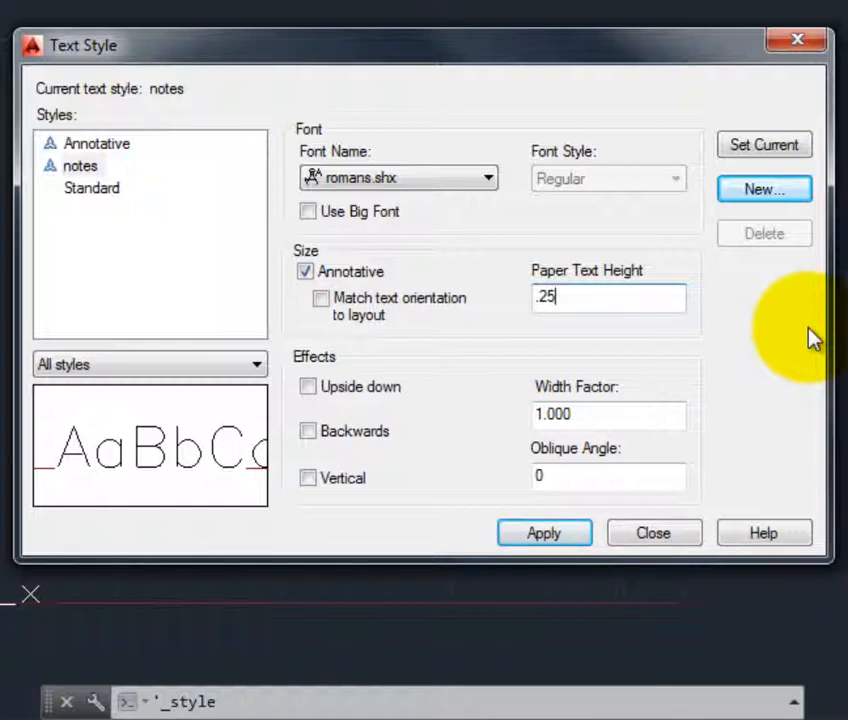
{"action": "left_click", "coordinate": [542, 543]}
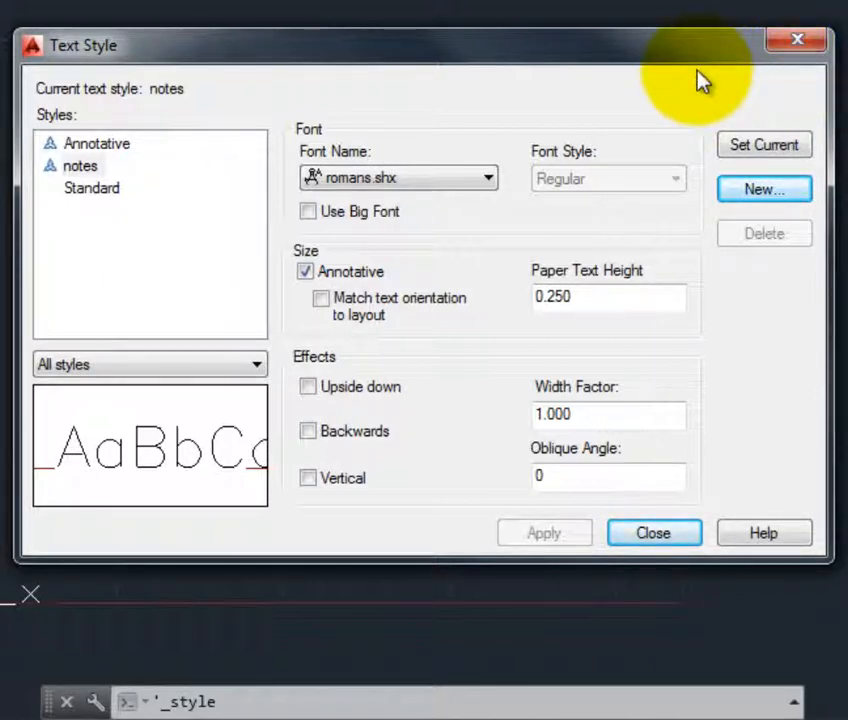
Step: Create a second text style named dims based on notes, with a paper text height of .125
{"action": "left_click", "coordinate": [729, 190]}
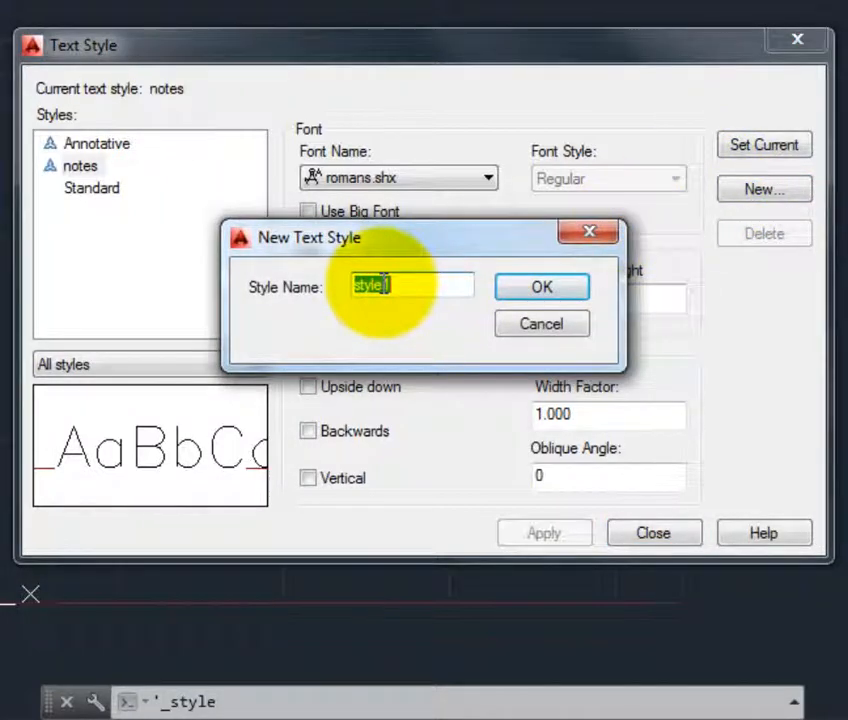
{"action": "type", "text": "dims"}
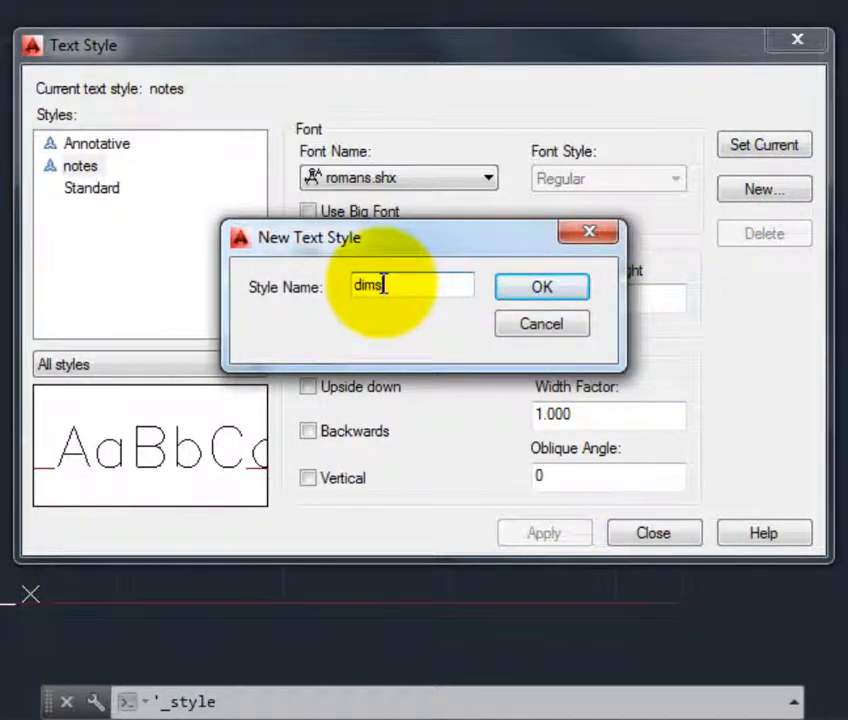
{"action": "left_click", "coordinate": [522, 290]}
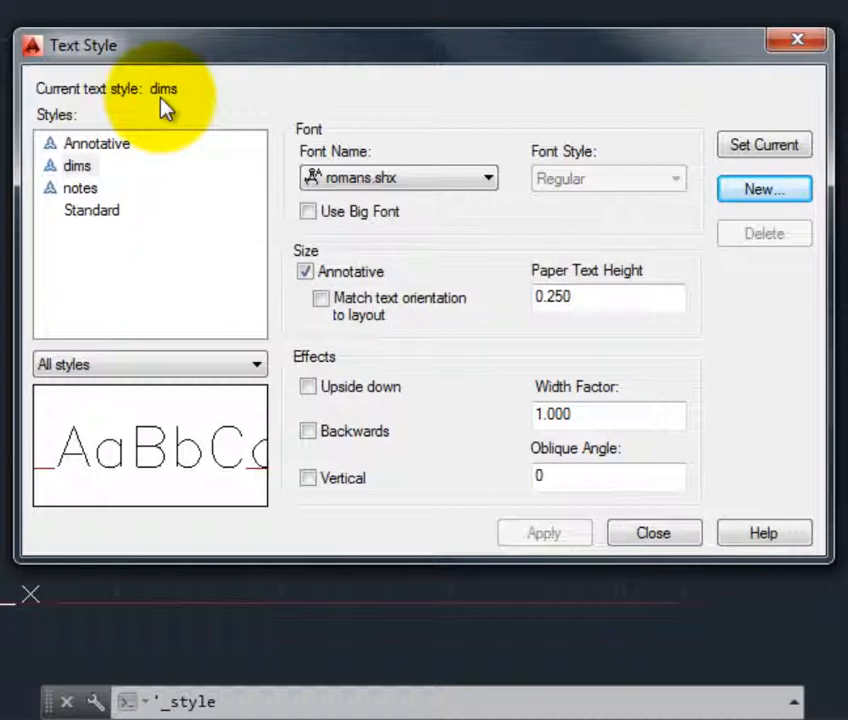
{"action": "left_click_drag", "start_coordinate": [581, 303], "coordinate": [507, 326]}
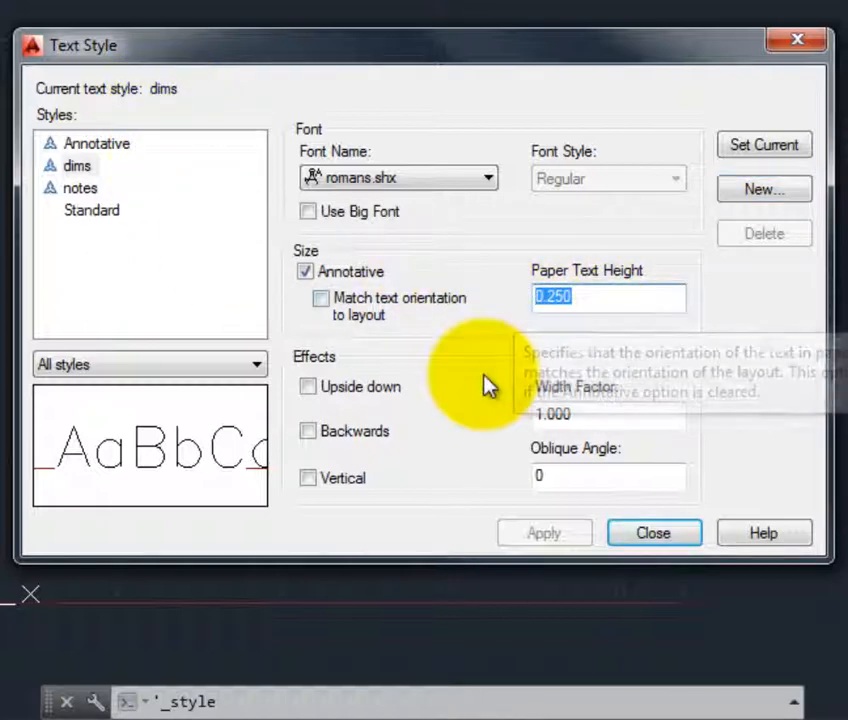
{"action": "type", "text": ".12"}
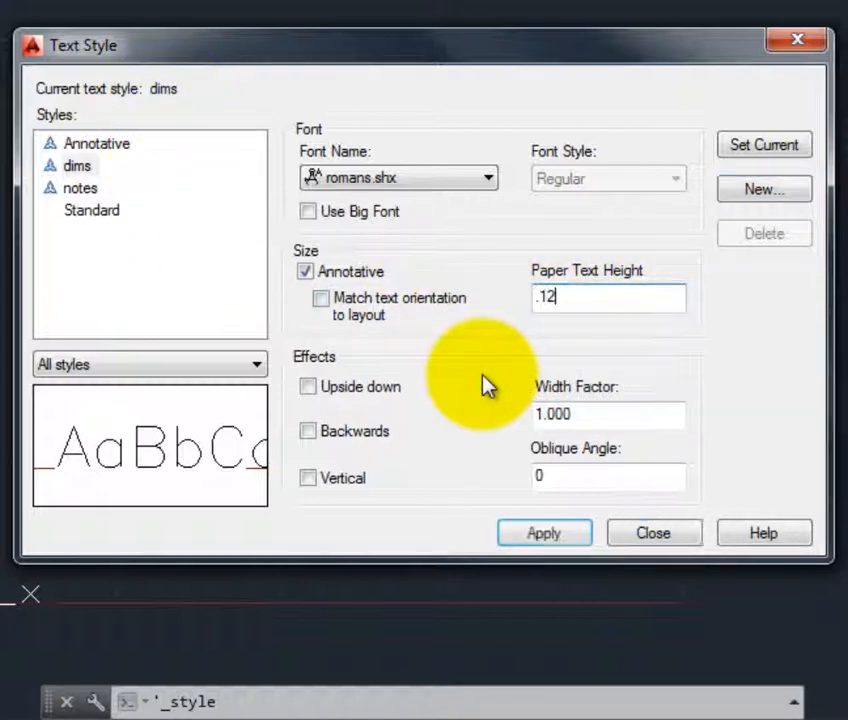
{"action": "type", "text": "5"}
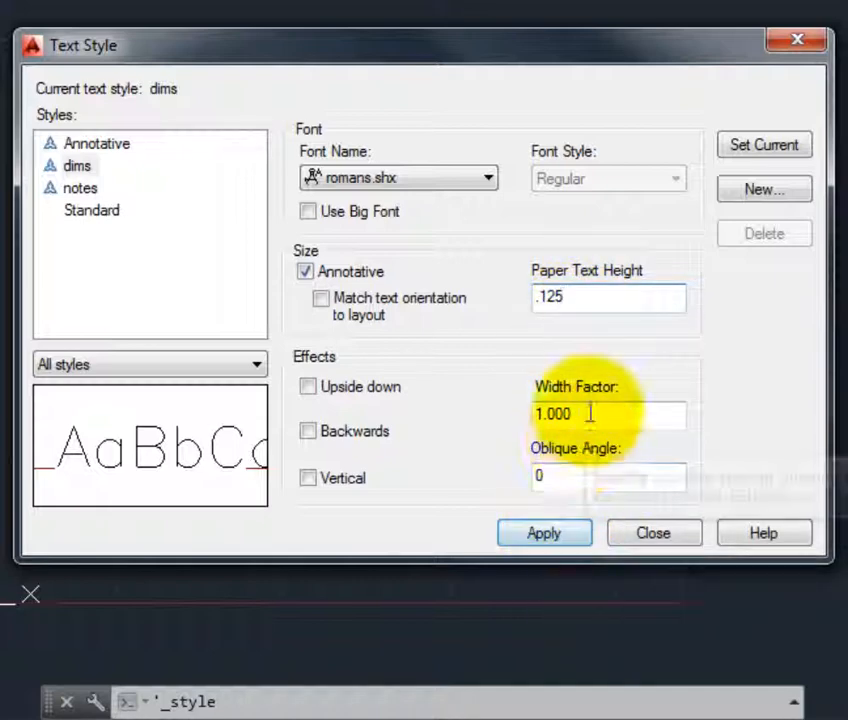
Step: Set the dims text style's width factor to .75 and oblique angle to 7, and apply the changes
{"action": "left_click_drag", "start_coordinate": [589, 412], "coordinate": [524, 418]}
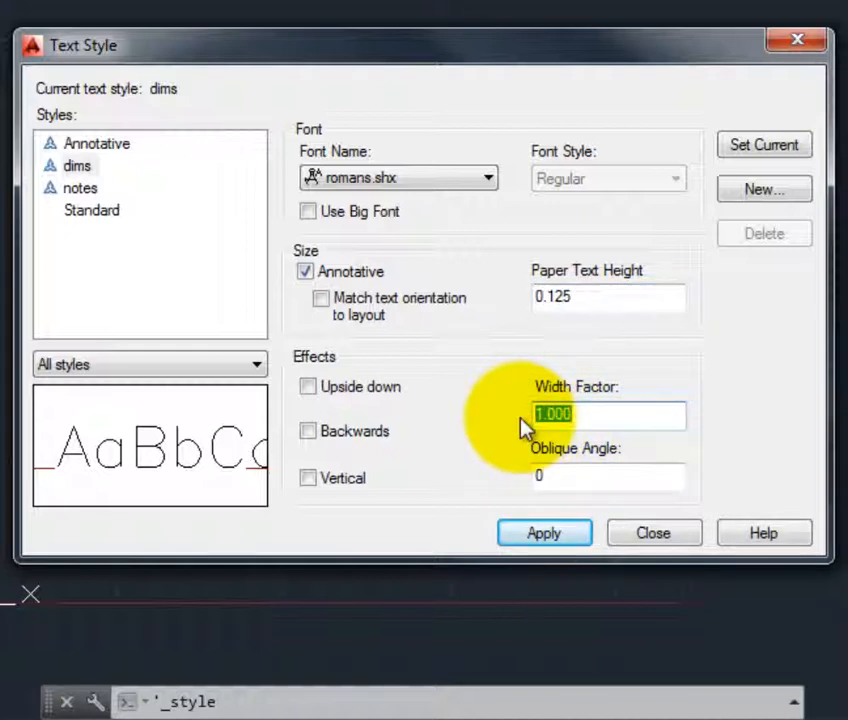
{"action": "type", "text": ".75"}
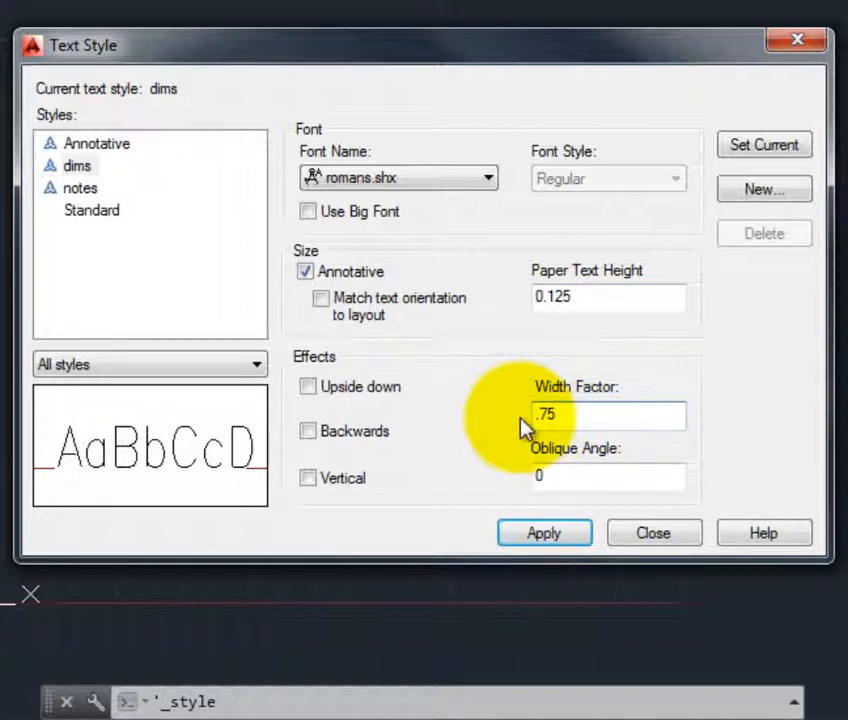
{"action": "left_click", "coordinate": [538, 477]}
{"action": "double_click", "coordinate": [538, 477]}
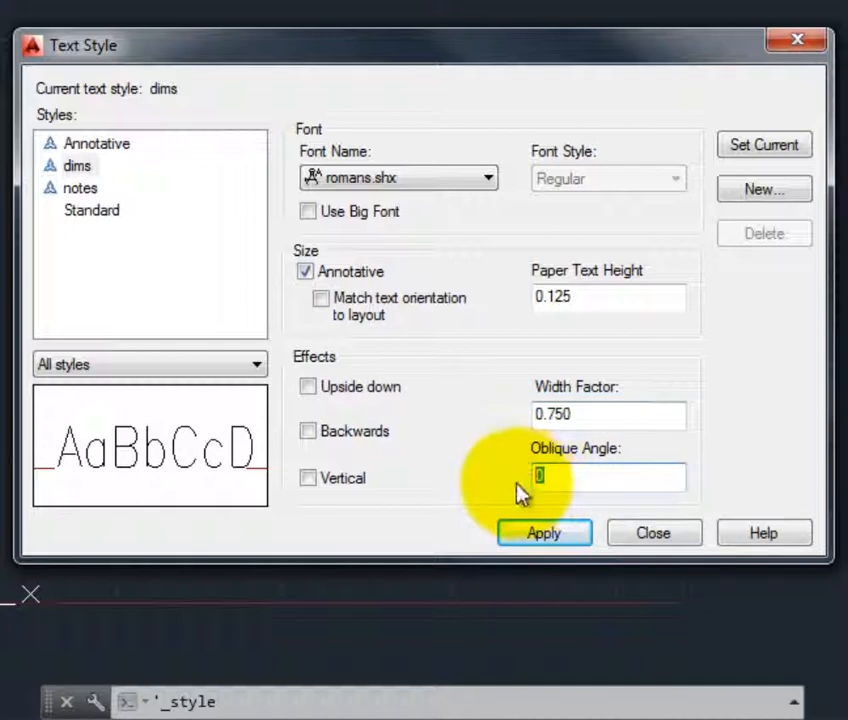
{"action": "type", "text": "7"}
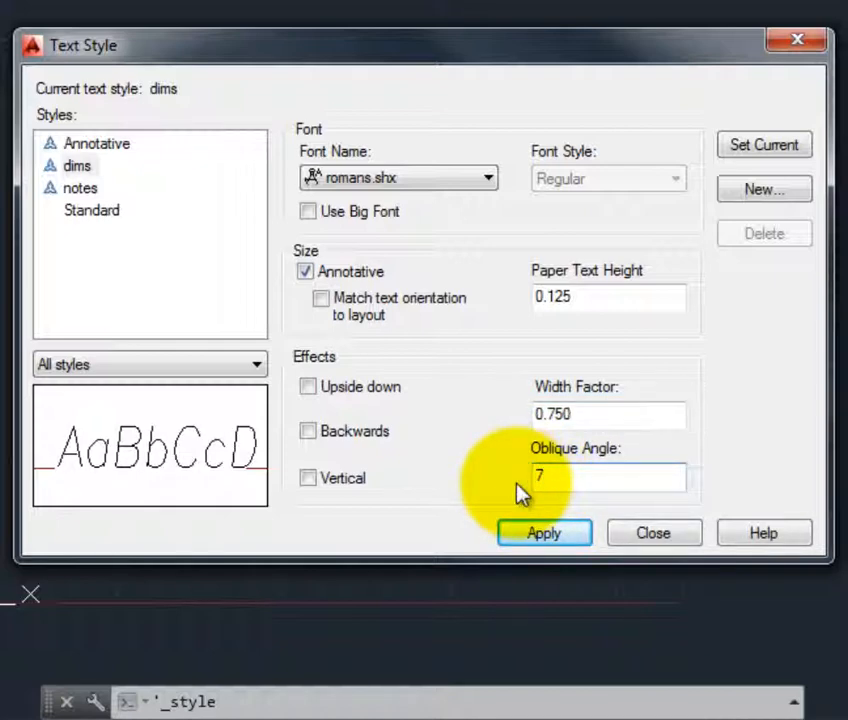
{"action": "left_click", "coordinate": [538, 535]}
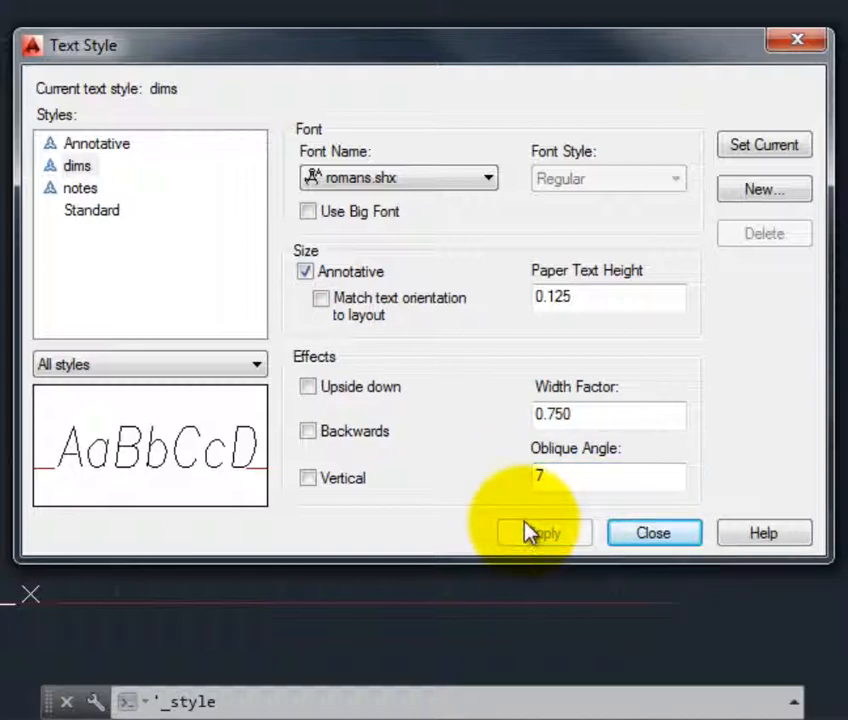
Step: Check the notes text style's settings, close the text style dialog, and look over the available text styles
{"action": "left_click", "coordinate": [84, 192]}
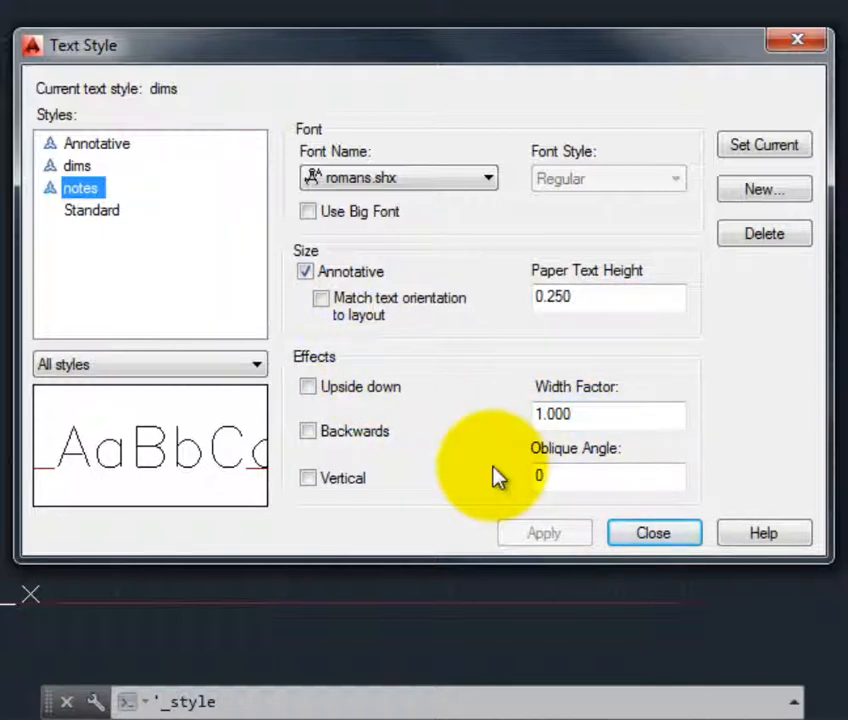
{"action": "left_click", "coordinate": [645, 538]}
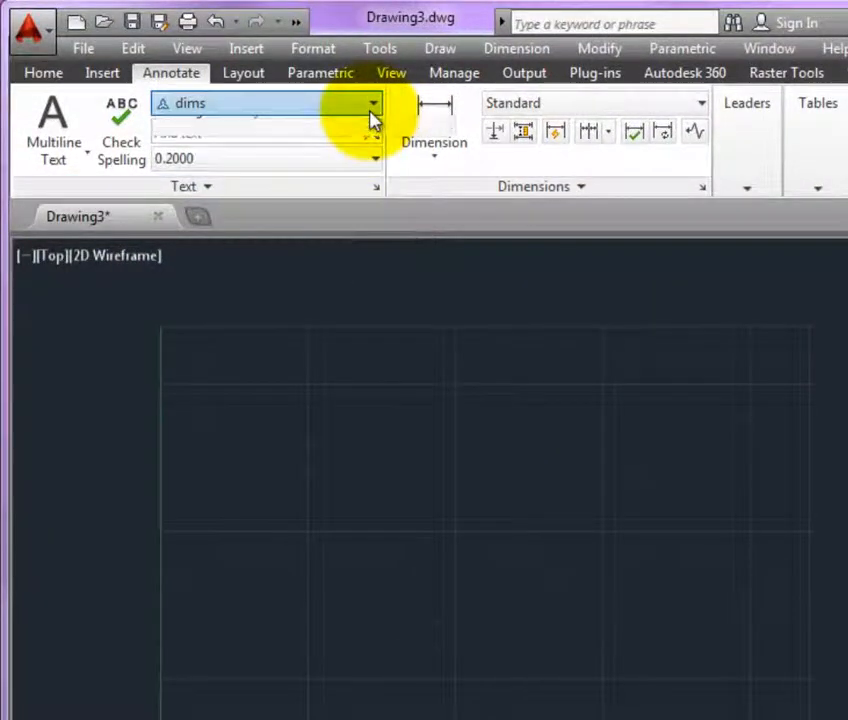
{"action": "left_click", "coordinate": [372, 105]}
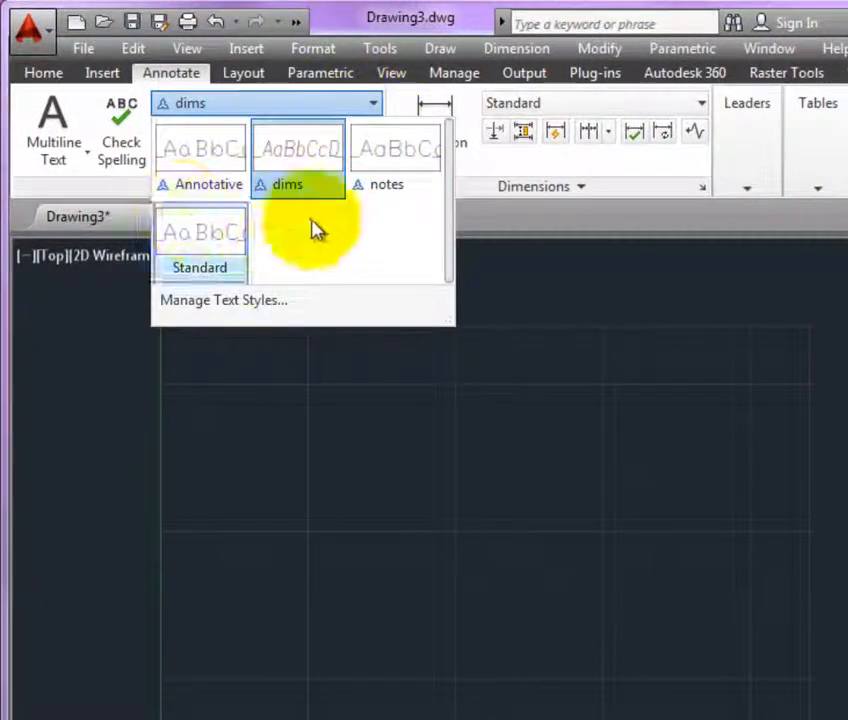
{"action": "left_click", "coordinate": [598, 349]}
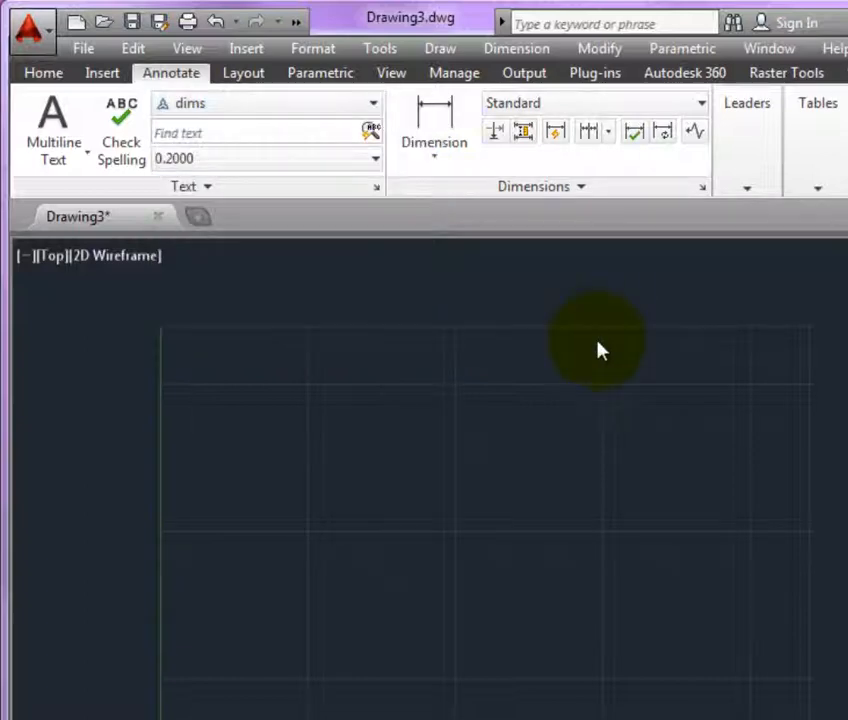
Step: Create a new dimension style named mdims based on the Annotative style, for all dimensions
{"action": "left_click", "coordinate": [704, 190]}
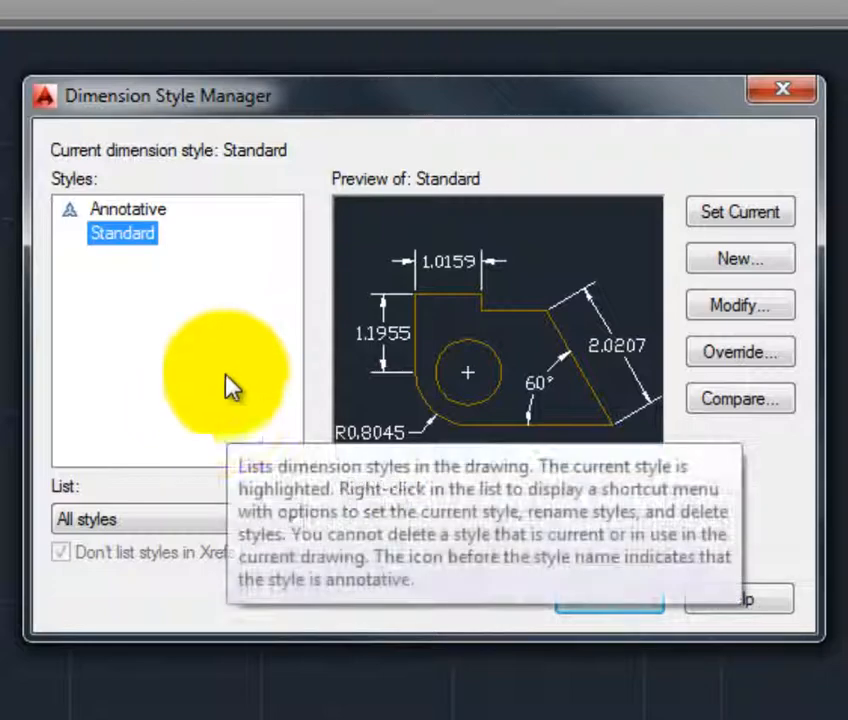
{"action": "left_click", "coordinate": [143, 211]}
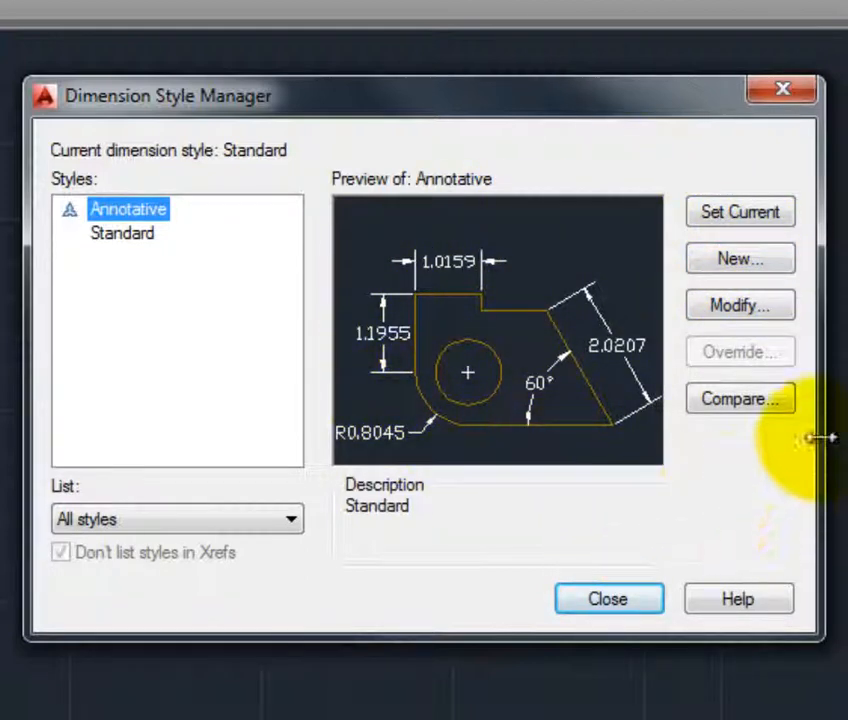
{"action": "left_click", "coordinate": [760, 268]}
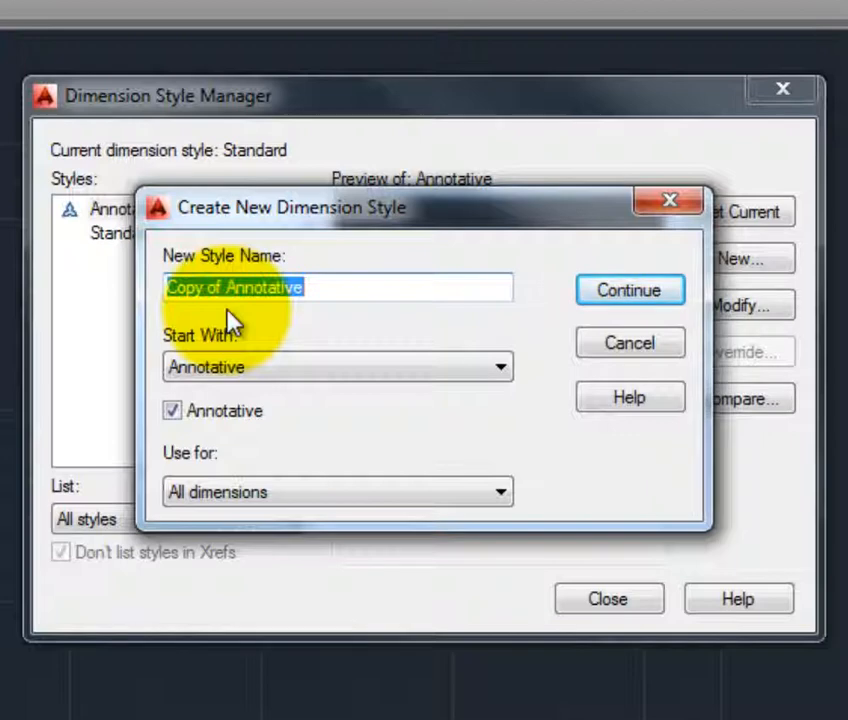
{"action": "type", "text": "mdims"}
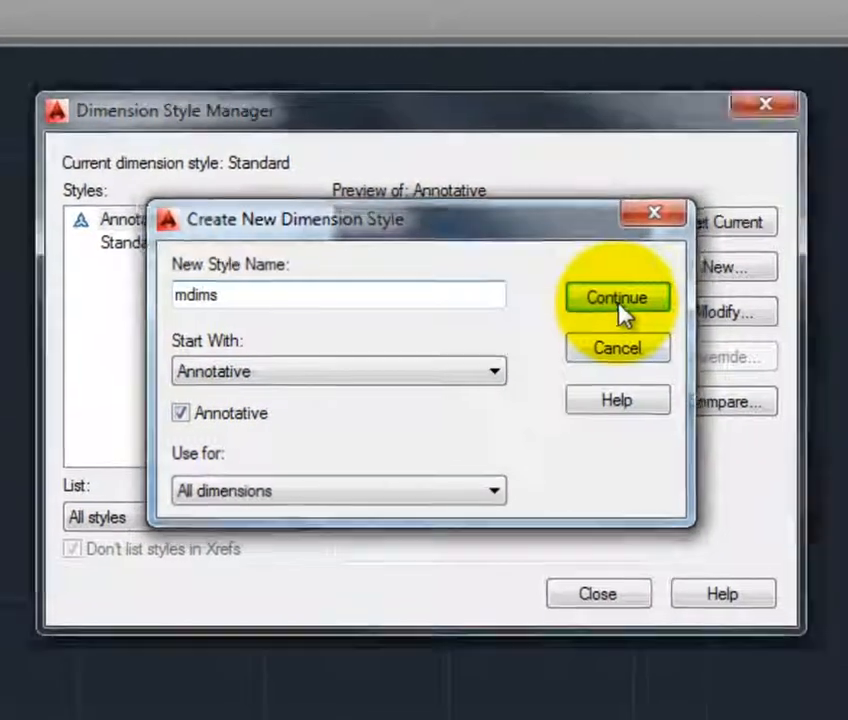
{"action": "left_click", "coordinate": [617, 300]}
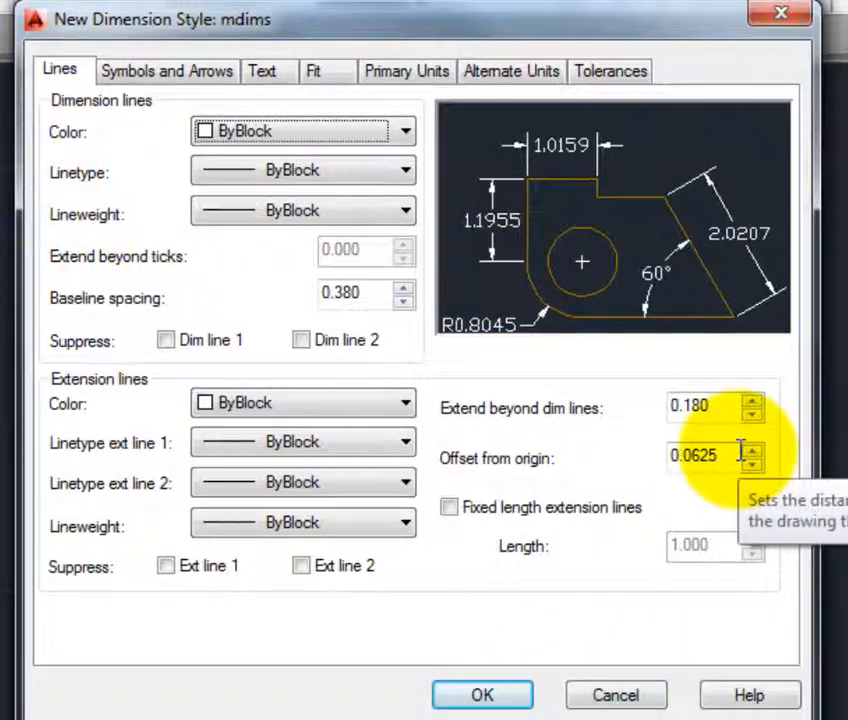
Step: Set the mdims style's arrow size to .125 and its text style to dims
{"action": "left_click", "coordinate": [207, 88]}
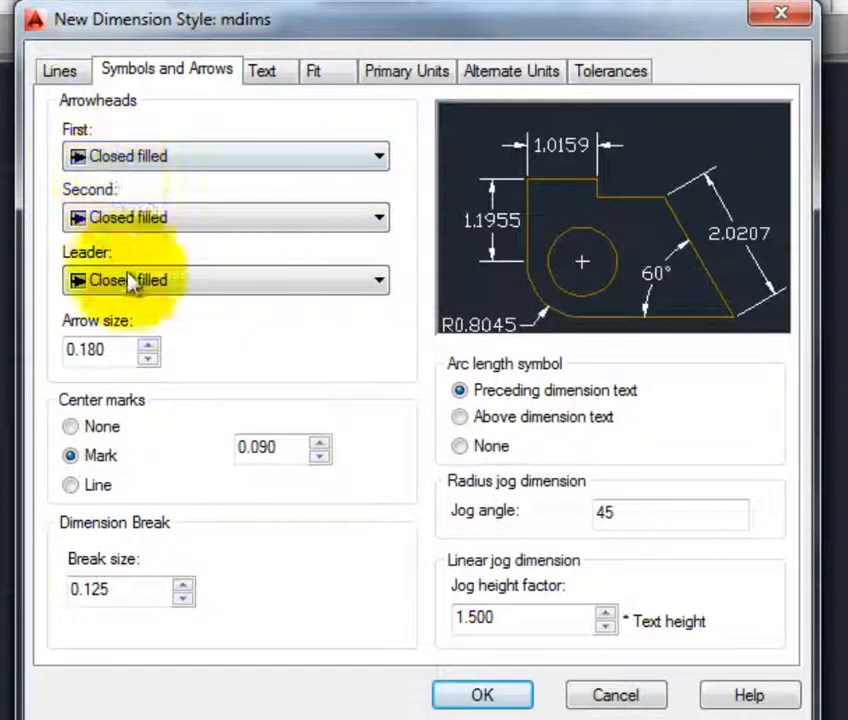
{"action": "left_click_drag", "start_coordinate": [121, 349], "coordinate": [50, 363]}
{"action": "type", "text": ".125"}
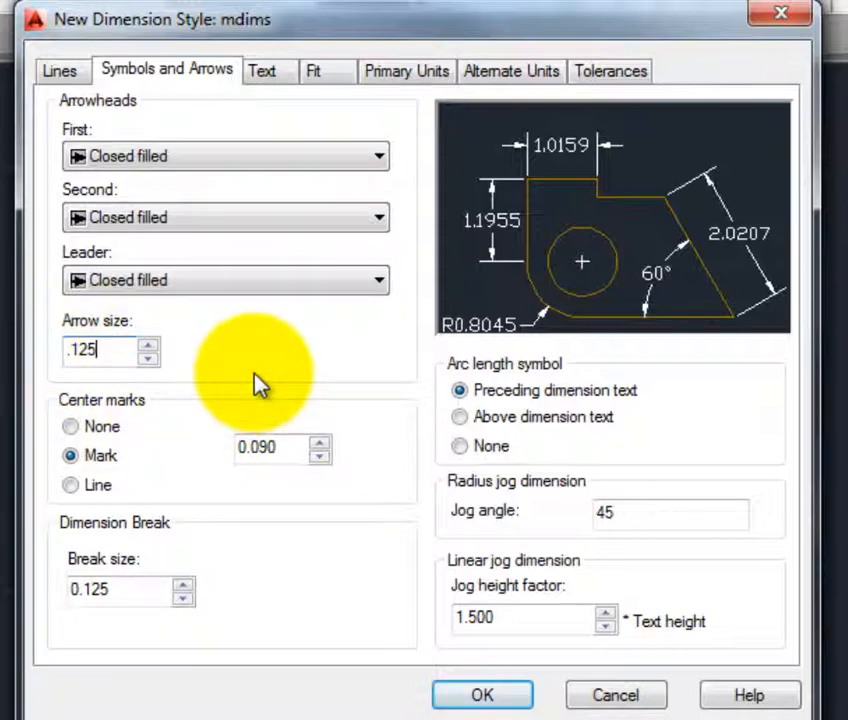
{"action": "left_click", "coordinate": [267, 82]}
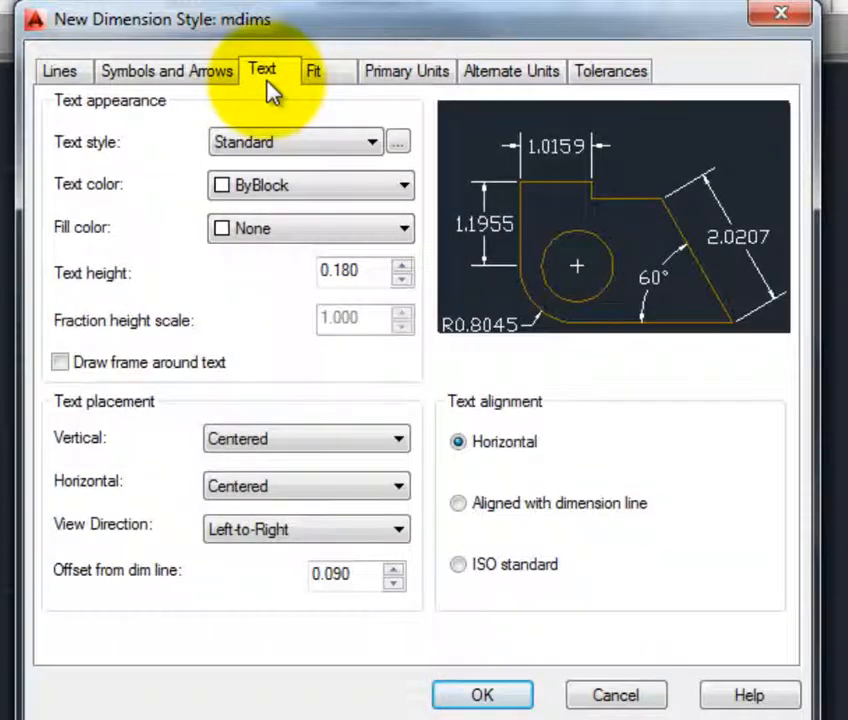
{"action": "left_click", "coordinate": [368, 145]}
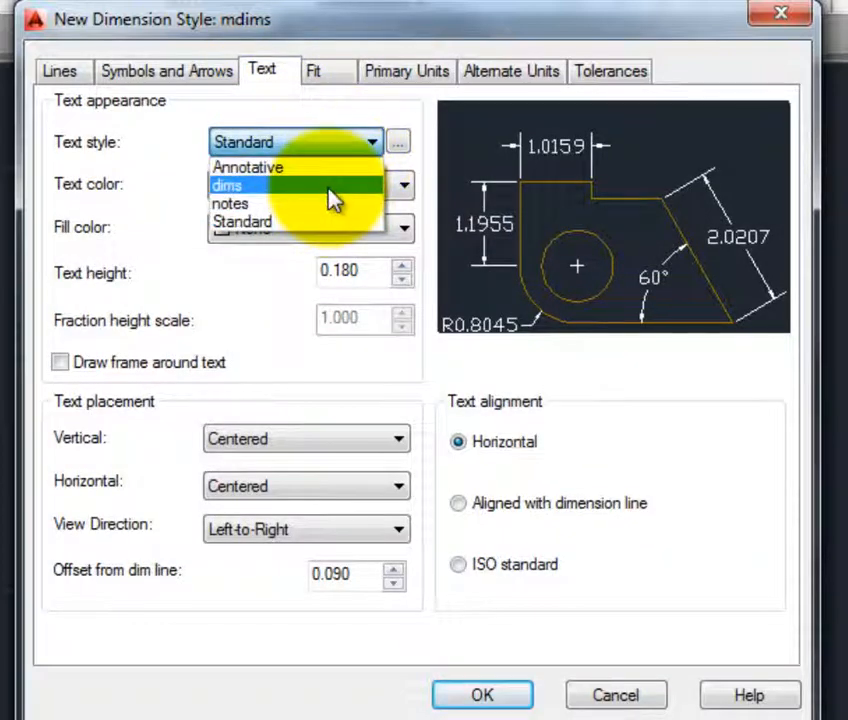
{"action": "left_click", "coordinate": [331, 188]}
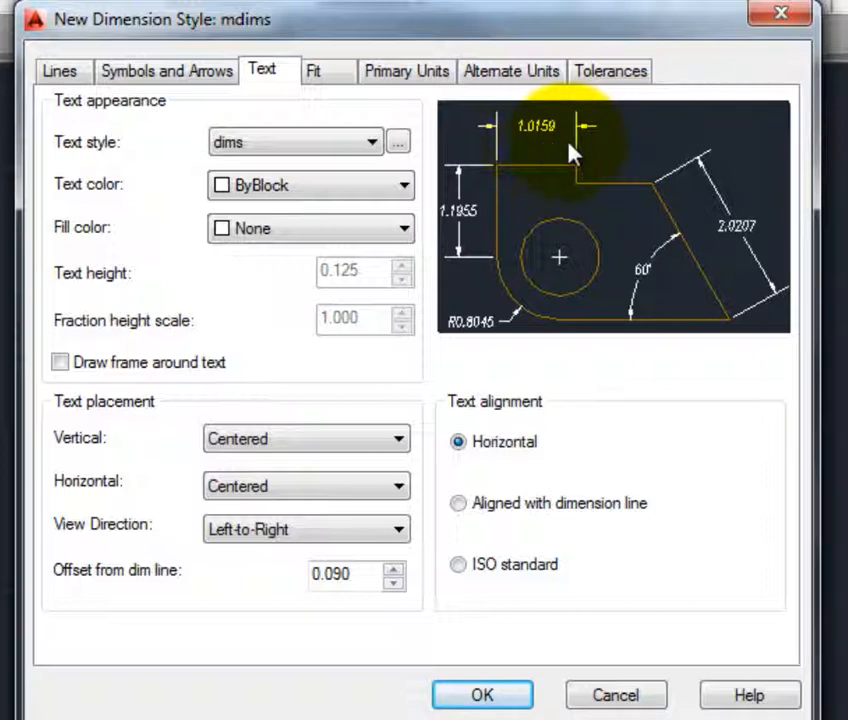
Step: Set the mdims style's linear dimension precision to 0.00, save the style, and close the Dimension Style Manager
{"action": "left_click", "coordinate": [411, 76]}
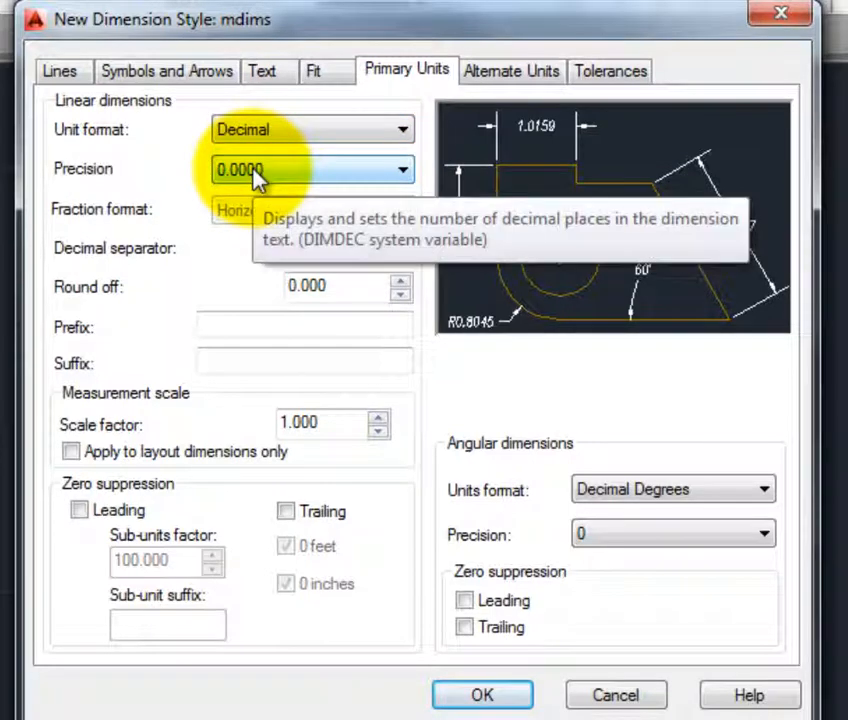
{"action": "left_click", "coordinate": [256, 172]}
{"action": "left_click", "coordinate": [257, 234]}
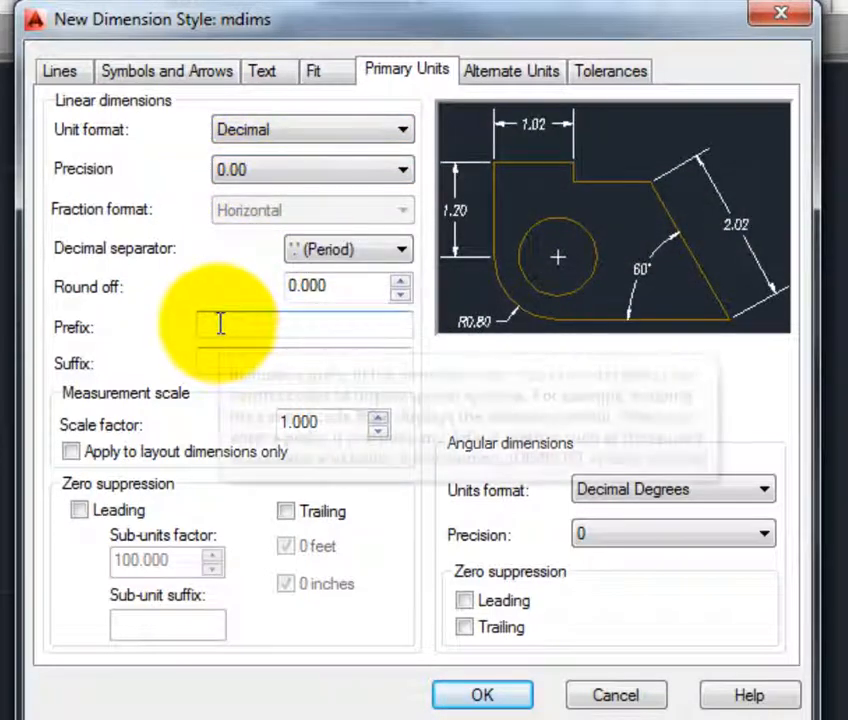
{"action": "left_click", "coordinate": [506, 704]}
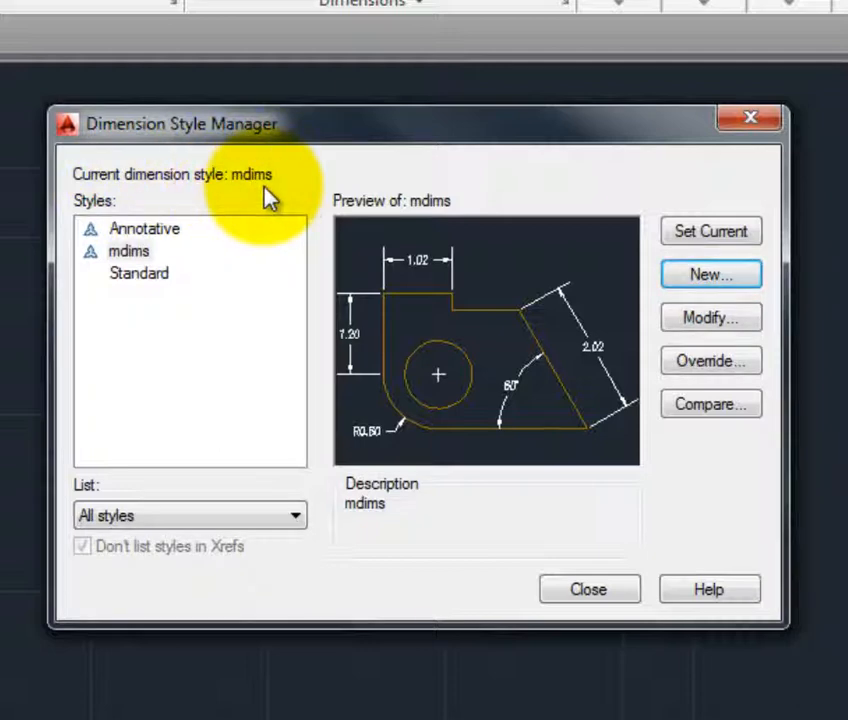
{"action": "left_click", "coordinate": [576, 596]}
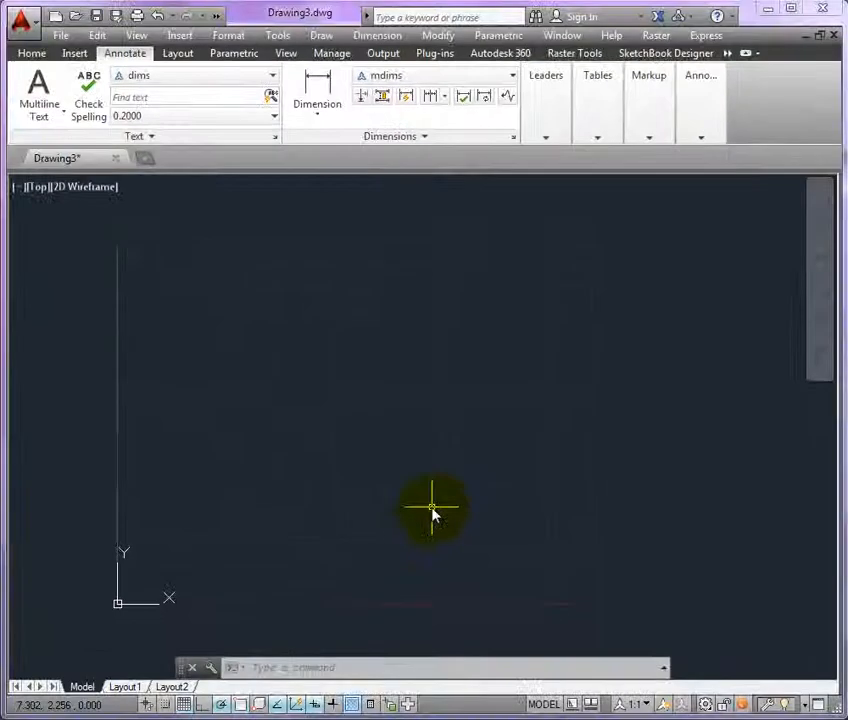
Step: Create a new layer named visible in the Layer Properties Manager
{"action": "left_click", "coordinate": [33, 54]}
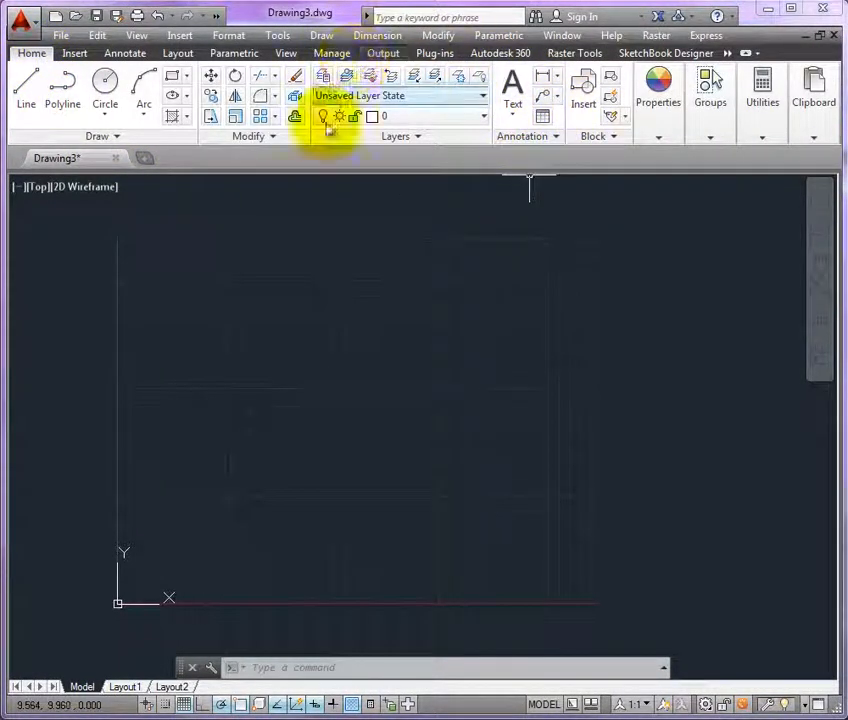
{"action": "left_click", "coordinate": [481, 117]}
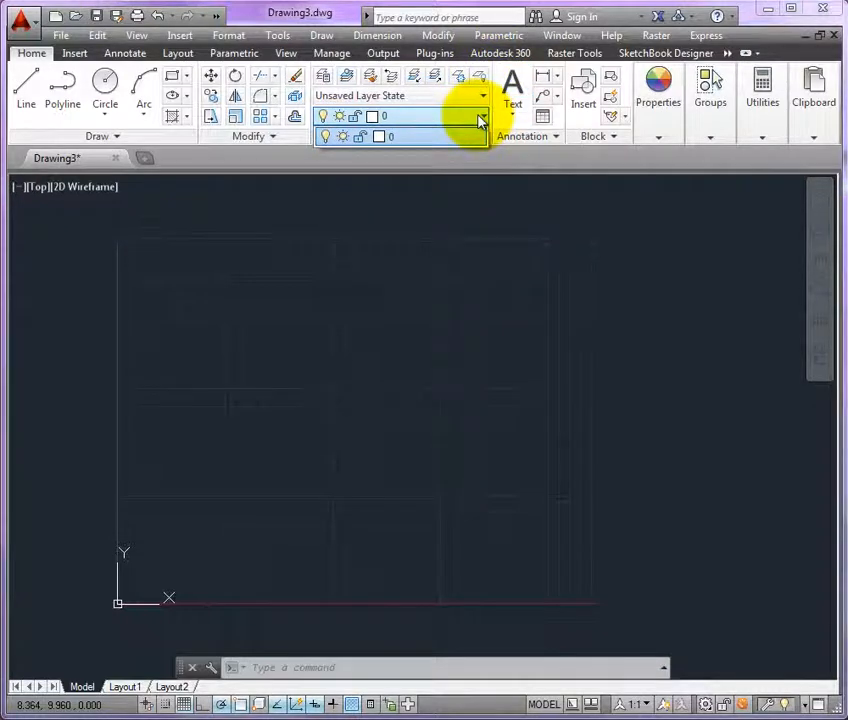
{"action": "left_click", "coordinate": [451, 243]}
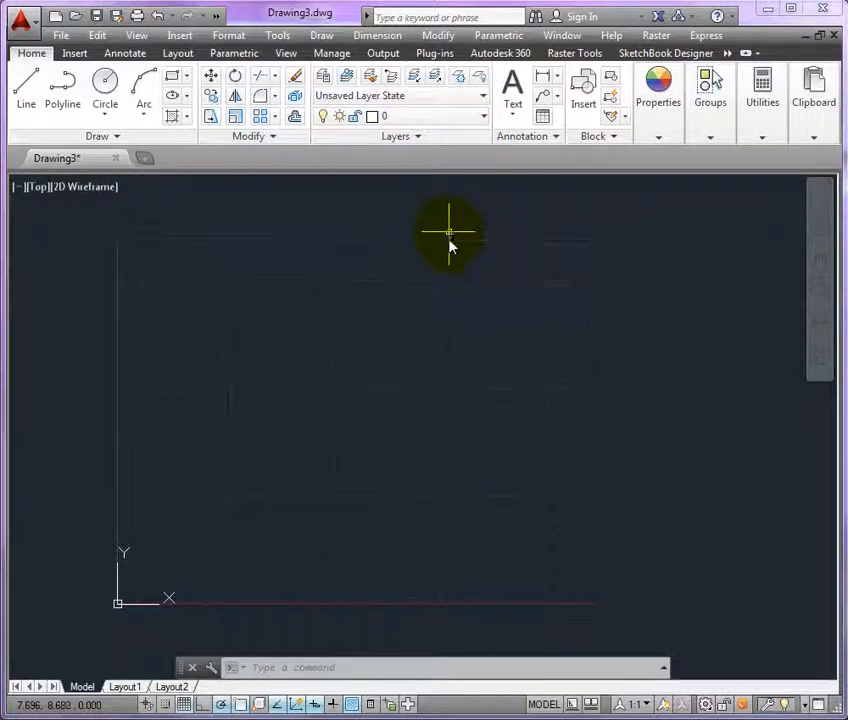
{"action": "left_click", "coordinate": [322, 85]}
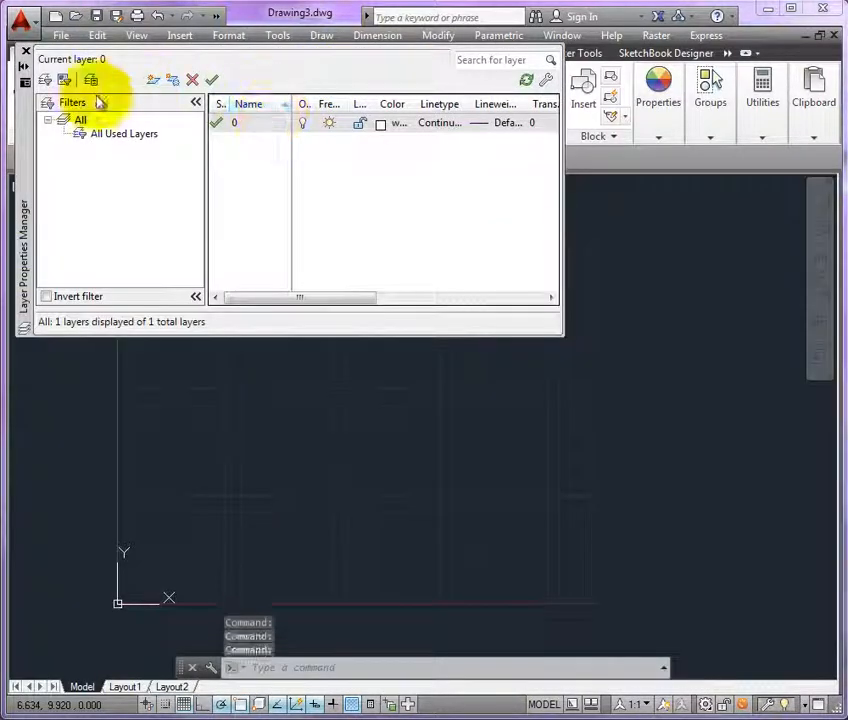
{"action": "left_click_drag", "start_coordinate": [30, 151], "coordinate": [158, 335]}
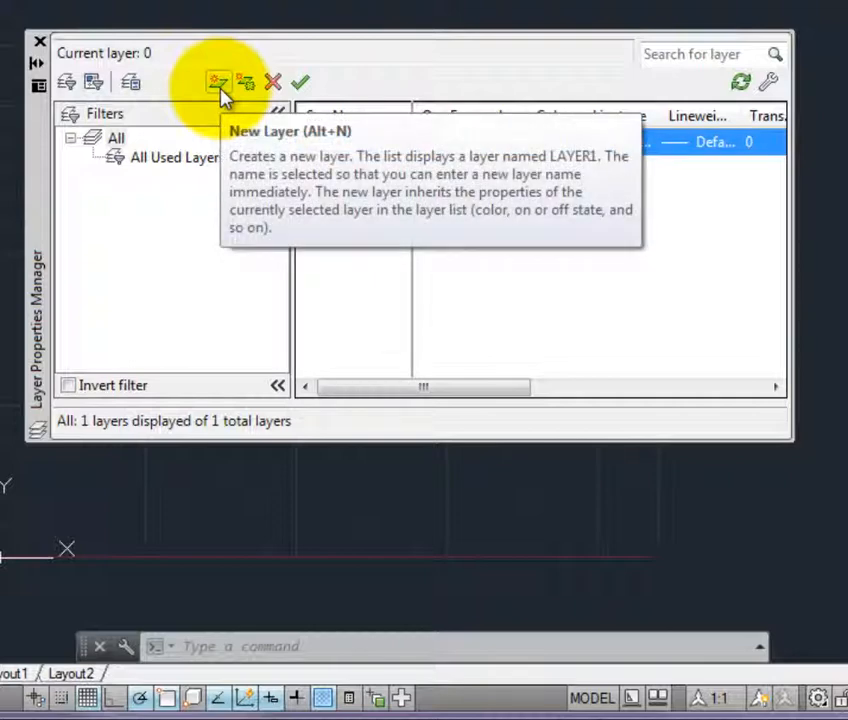
{"action": "left_click", "coordinate": [220, 86]}
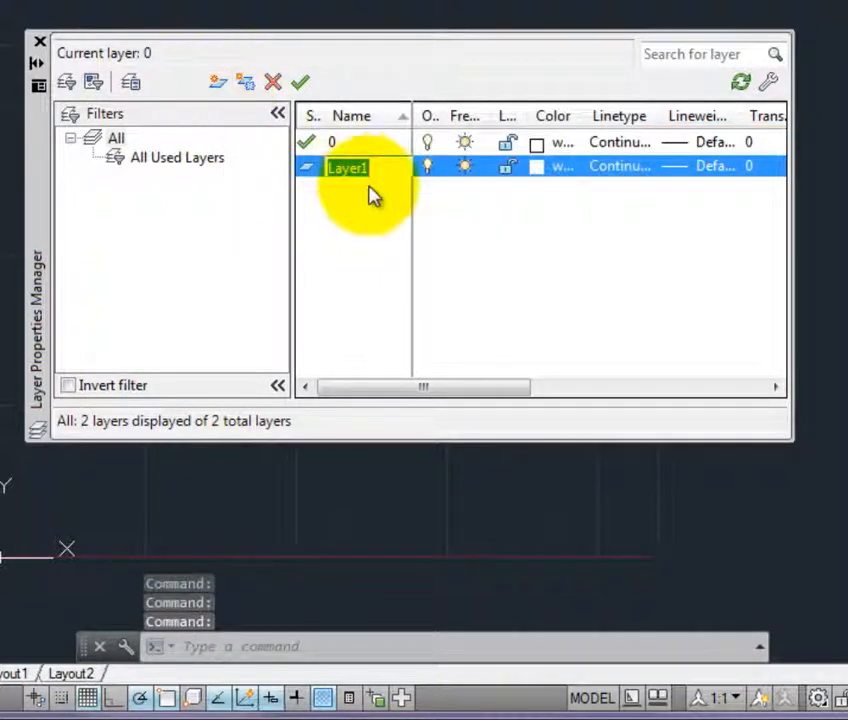
{"action": "type", "text": "v"}
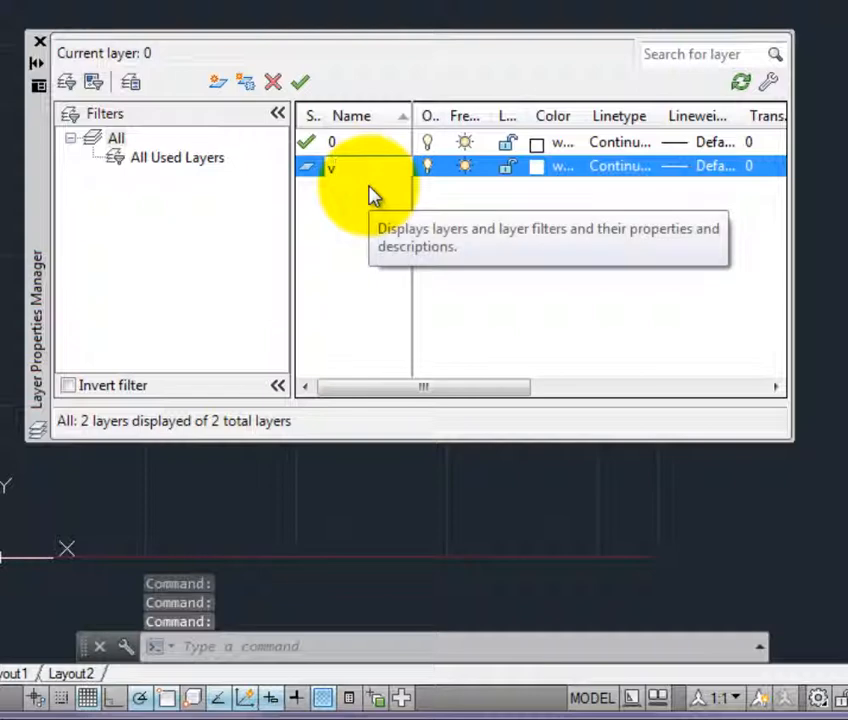
{"action": "type", "text": "isible"}
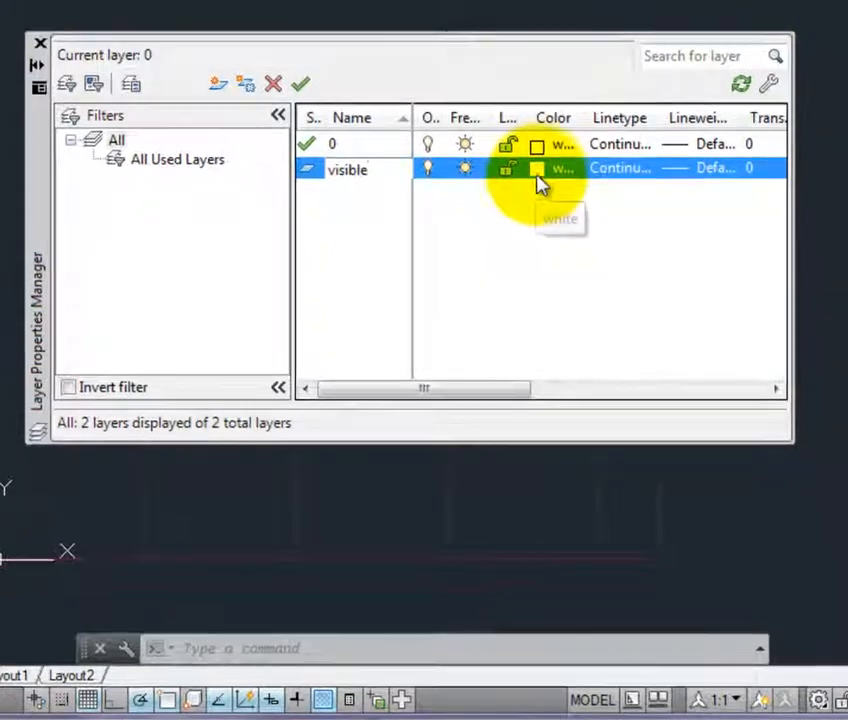
Step: Set the visible layer's color to cyan
{"action": "left_click", "coordinate": [540, 180]}
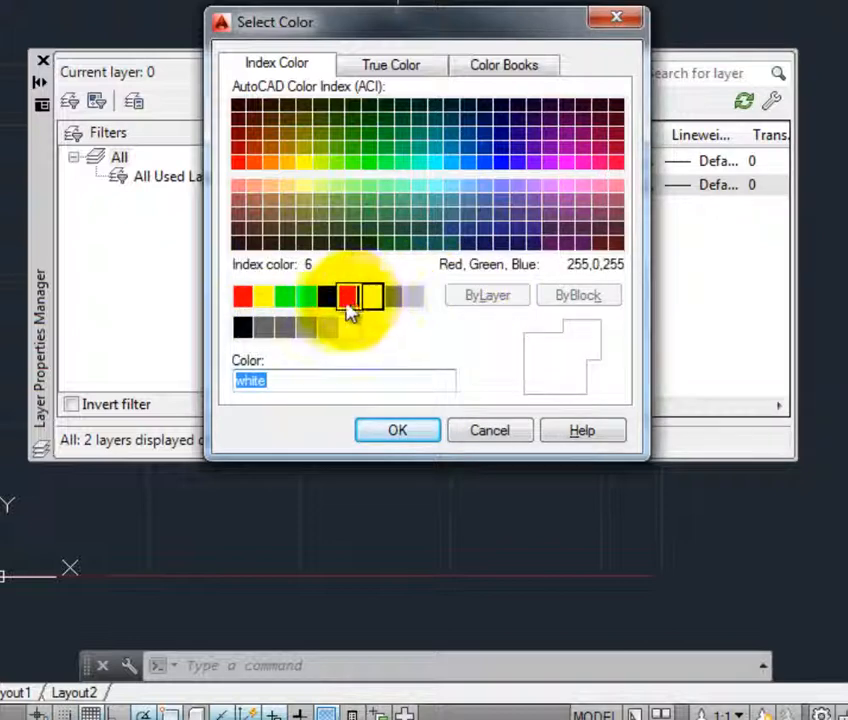
{"action": "left_click", "coordinate": [311, 299]}
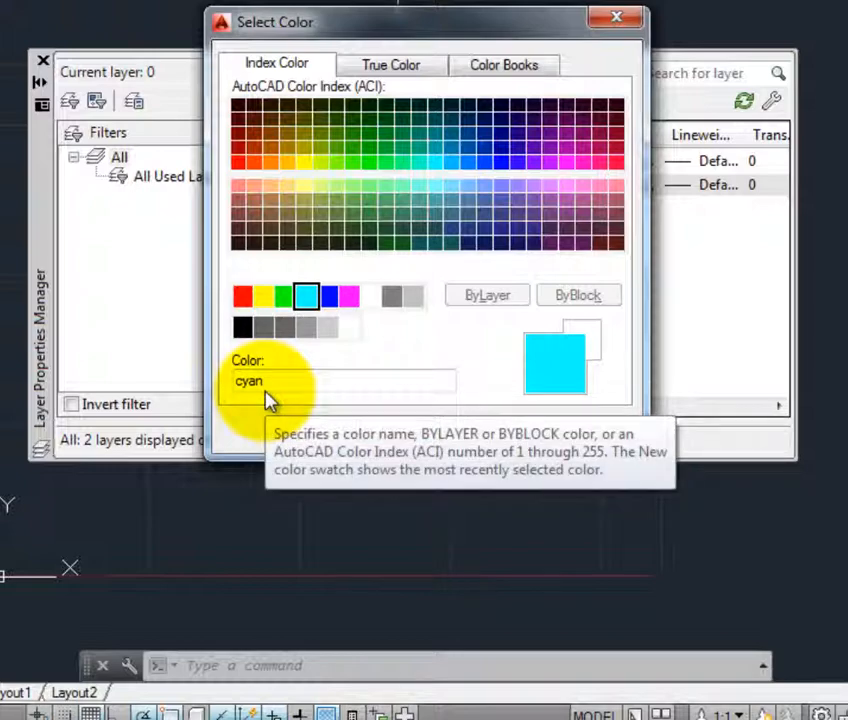
{"action": "left_click", "coordinate": [392, 439]}
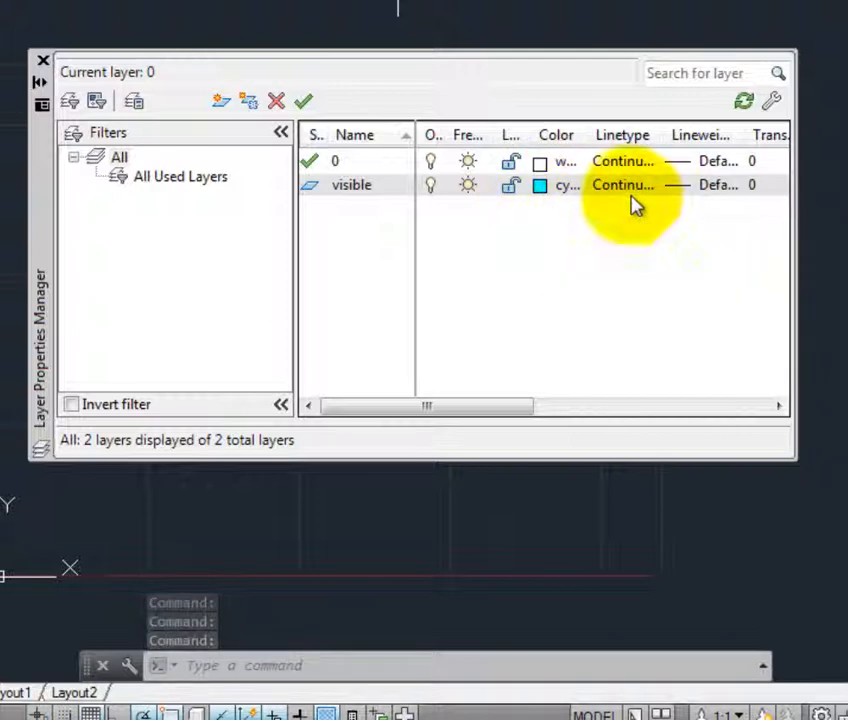
Step: Create a second layer named hidden and set its color to blue
{"action": "left_click", "coordinate": [222, 104]}
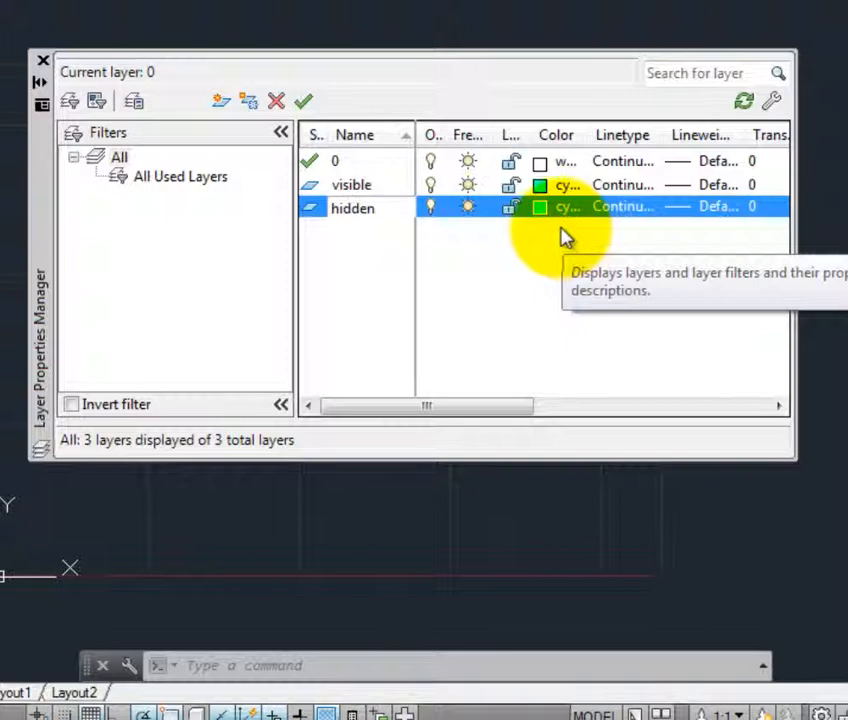
{"action": "left_click", "coordinate": [545, 210]}
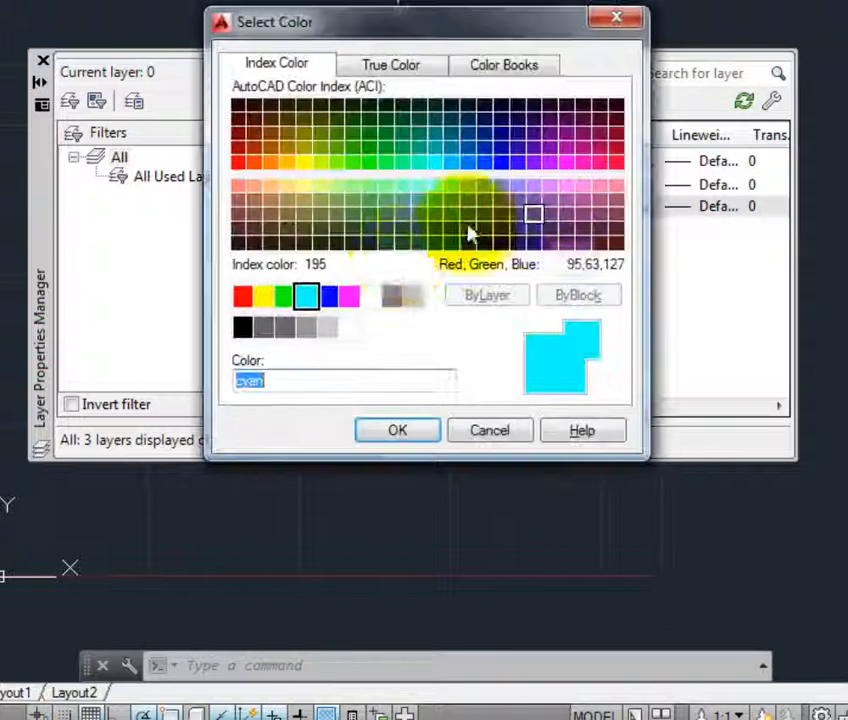
{"action": "left_click", "coordinate": [329, 295]}
{"action": "left_click", "coordinate": [398, 432]}
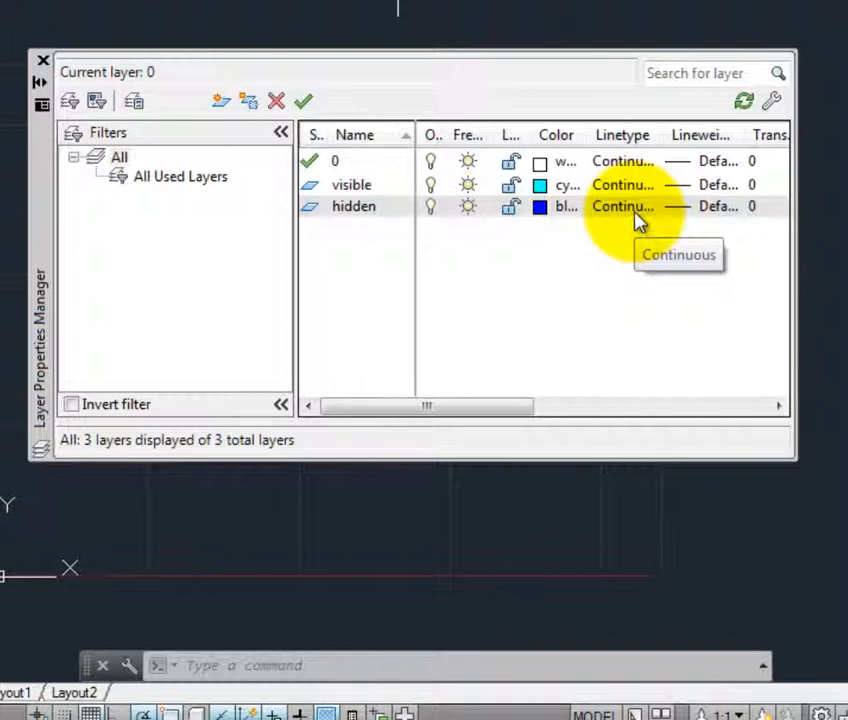
Step: Load the HIDDEN and CENTER linetypes from acad.lin and assign HIDDEN to the hidden layer
{"action": "left_click", "coordinate": [635, 210]}
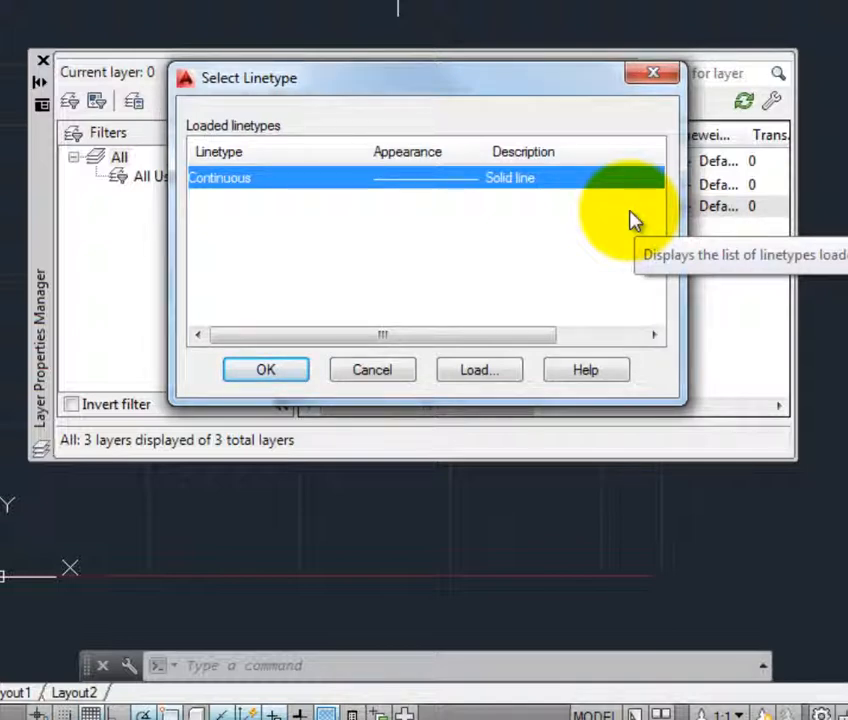
{"action": "left_click", "coordinate": [512, 384]}
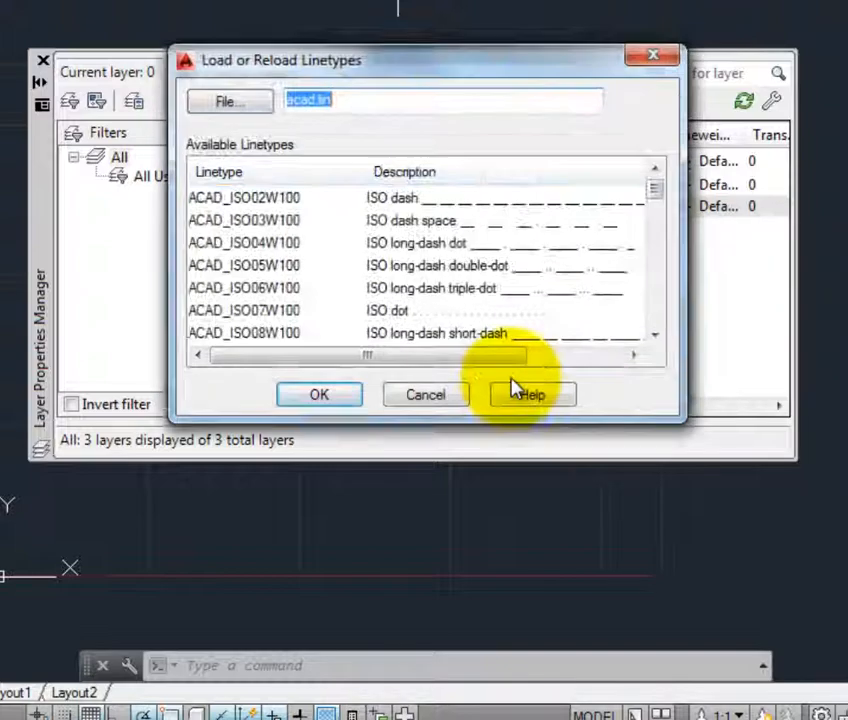
{"action": "left_click_drag", "start_coordinate": [655, 190], "coordinate": [659, 294]}
{"action": "left_click", "coordinate": [238, 316]}
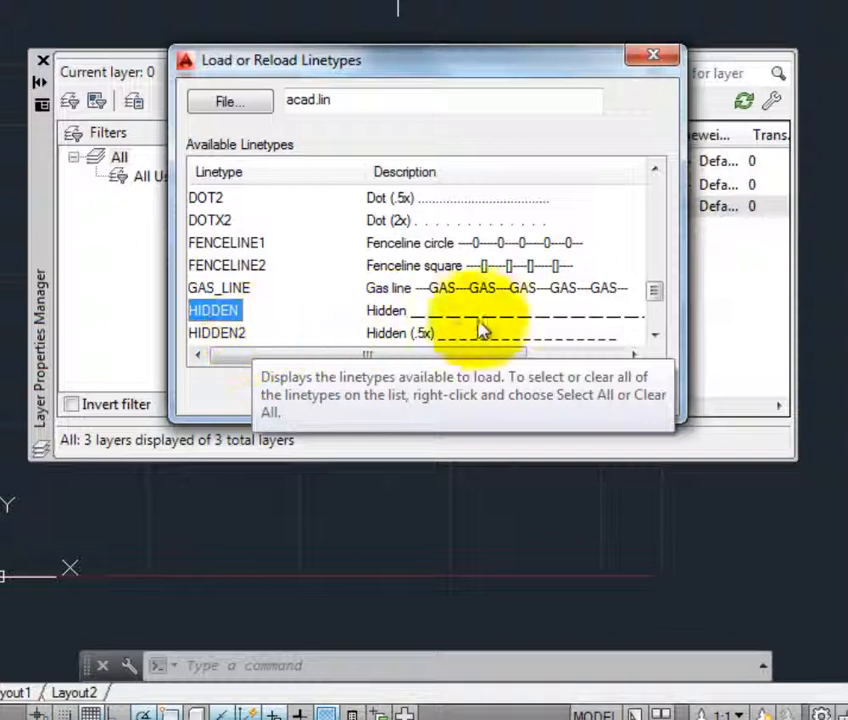
{"action": "left_click_drag", "start_coordinate": [658, 300], "coordinate": [652, 249]}
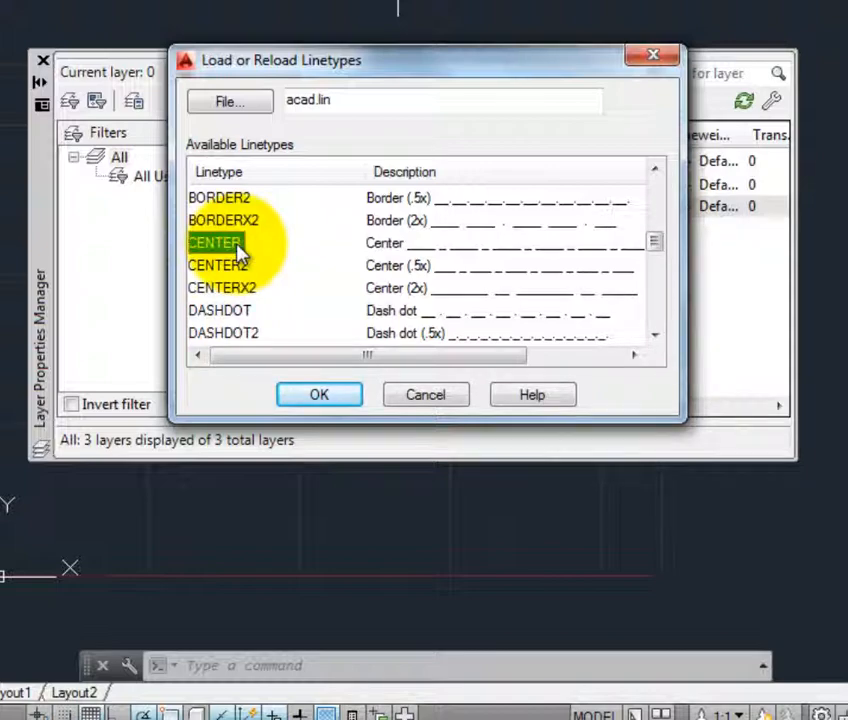
{"action": "left_click_drag", "start_coordinate": [655, 243], "coordinate": [662, 280]}
{"action": "left_click", "coordinate": [320, 395]}
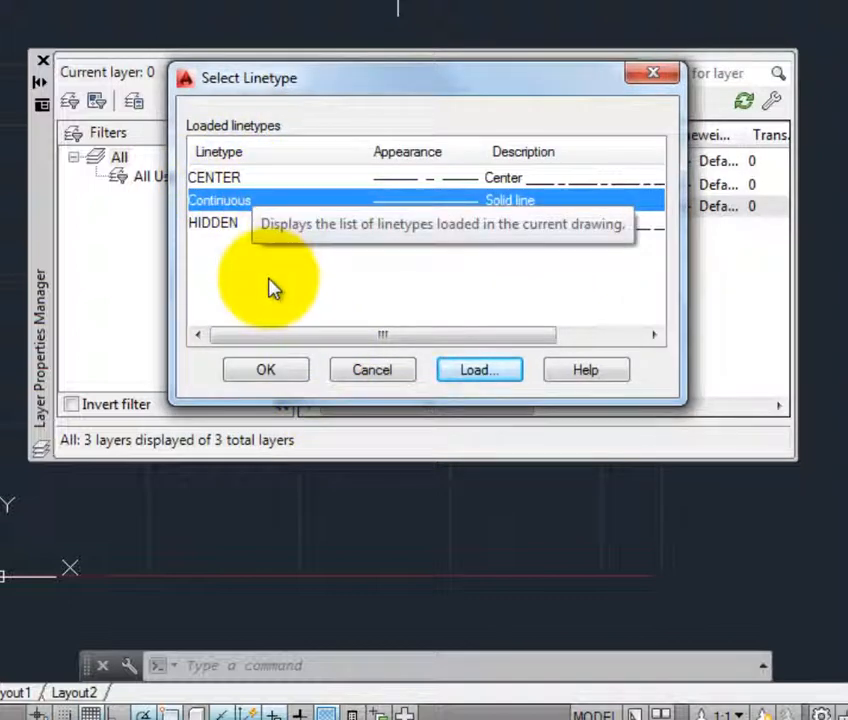
{"action": "left_click", "coordinate": [213, 231]}
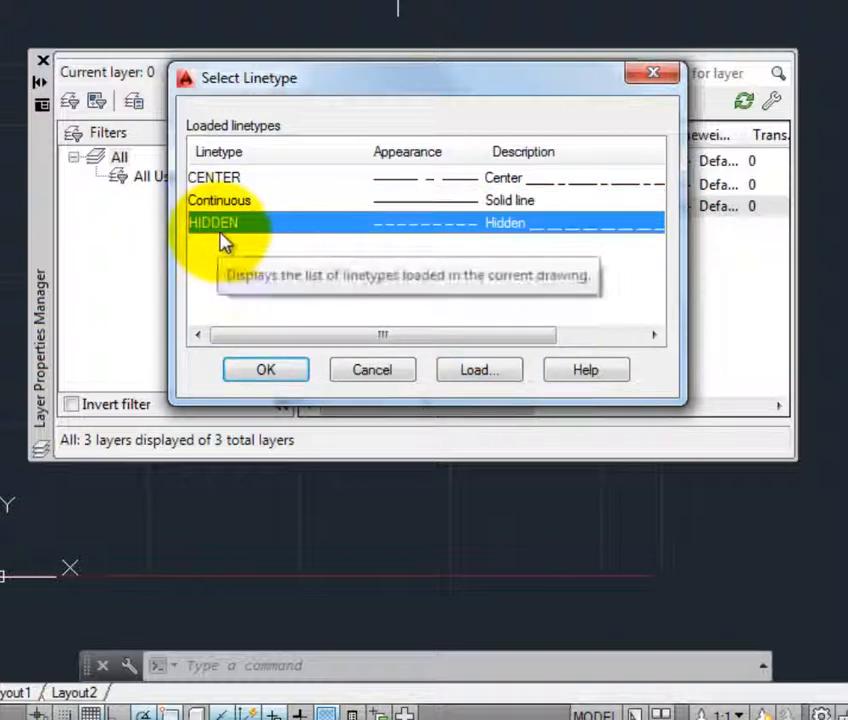
{"action": "left_click", "coordinate": [252, 376]}
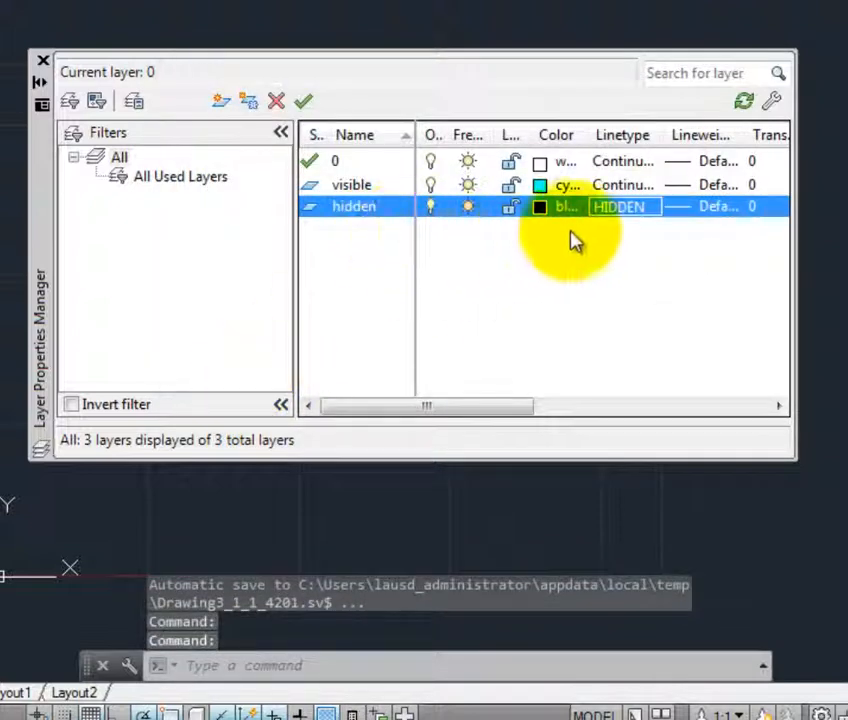
Step: Create a new layer named dims and assign it the Continuous linetype
{"action": "left_click", "coordinate": [221, 103]}
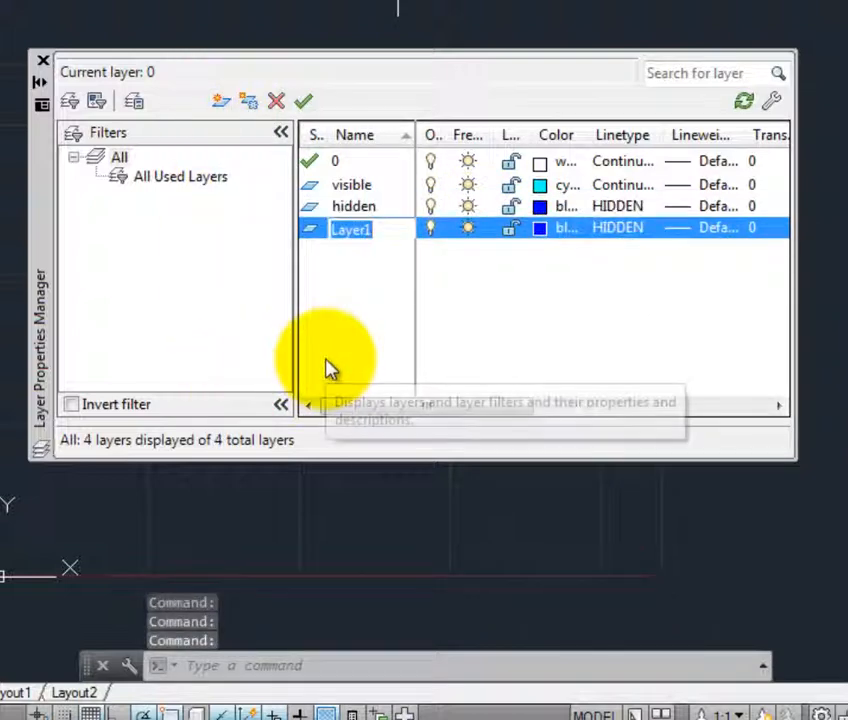
{"action": "type", "text": "dims"}
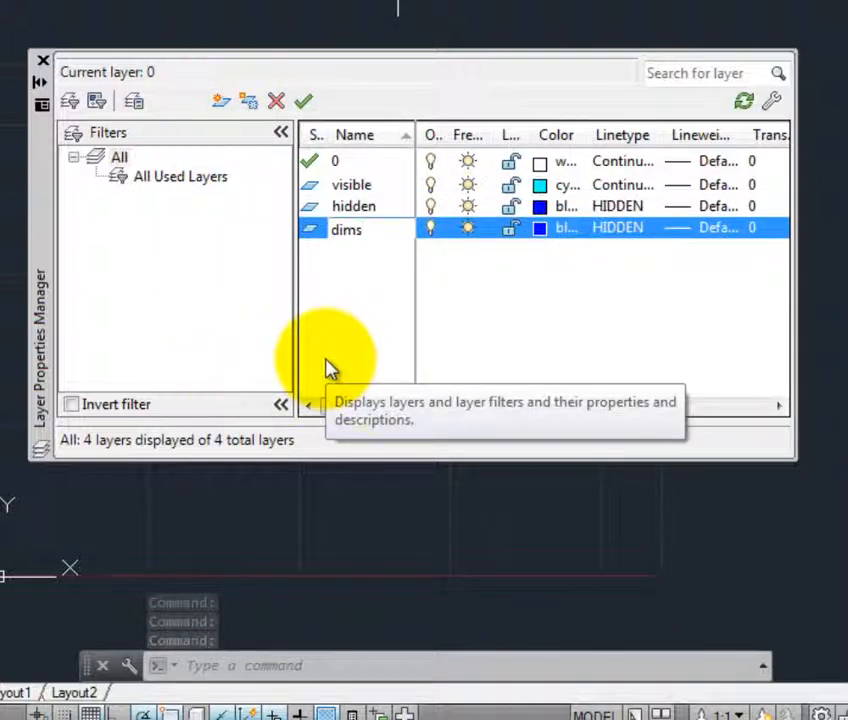
{"action": "key", "text": "Return"}
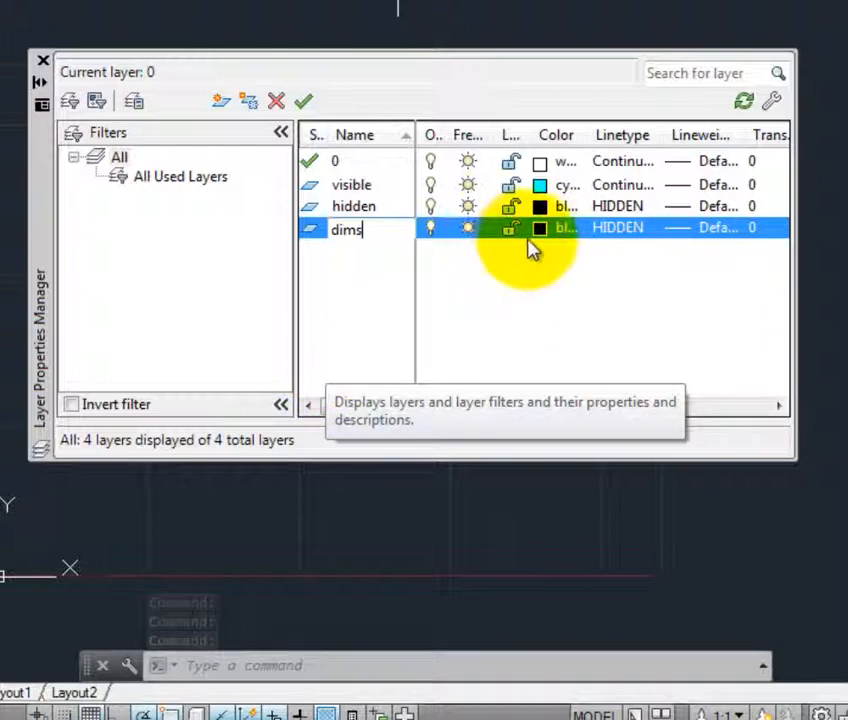
{"action": "left_click", "coordinate": [617, 238]}
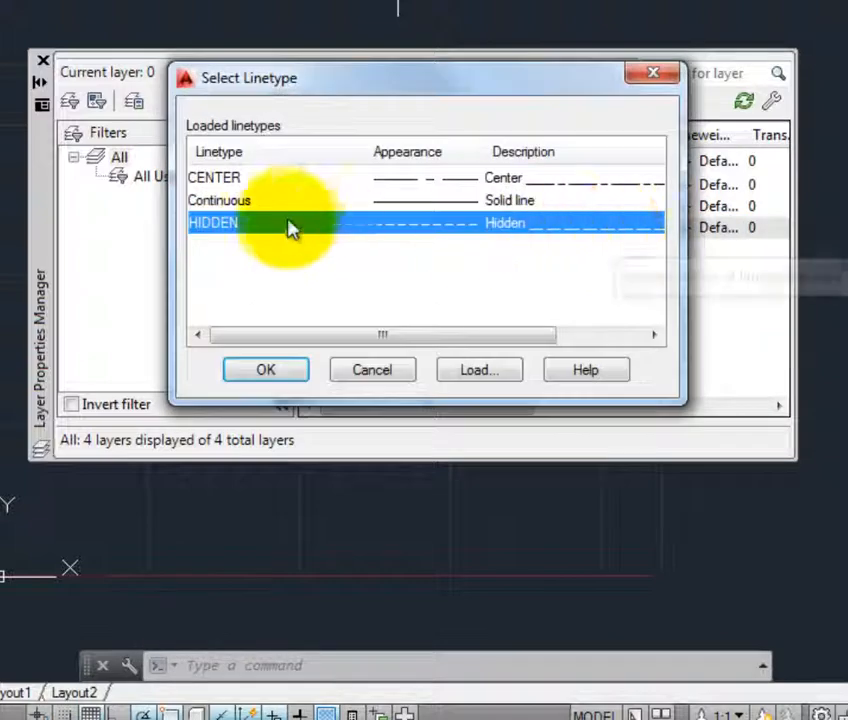
{"action": "left_click", "coordinate": [242, 202]}
{"action": "left_click", "coordinate": [265, 372]}
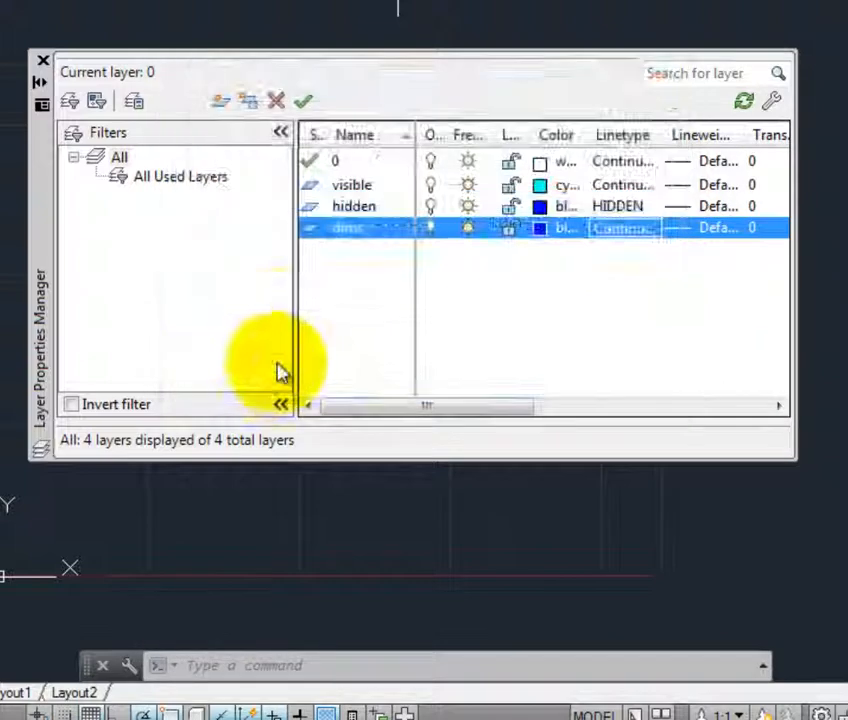
Step: Create a layer named center, set its color to green and assign it the CENTER linetype
{"action": "left_click", "coordinate": [222, 102]}
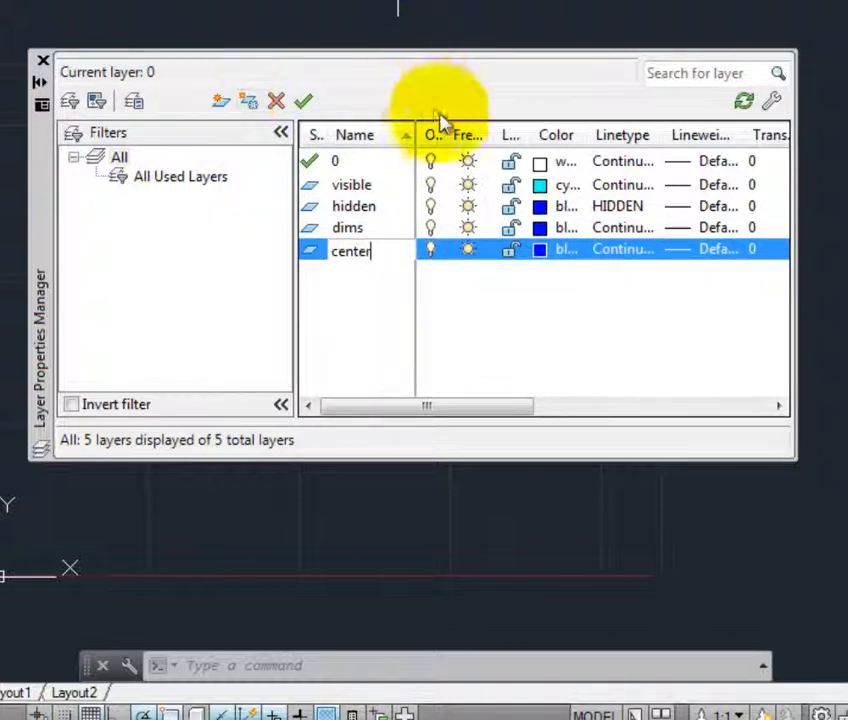
{"action": "left_click", "coordinate": [539, 250]}
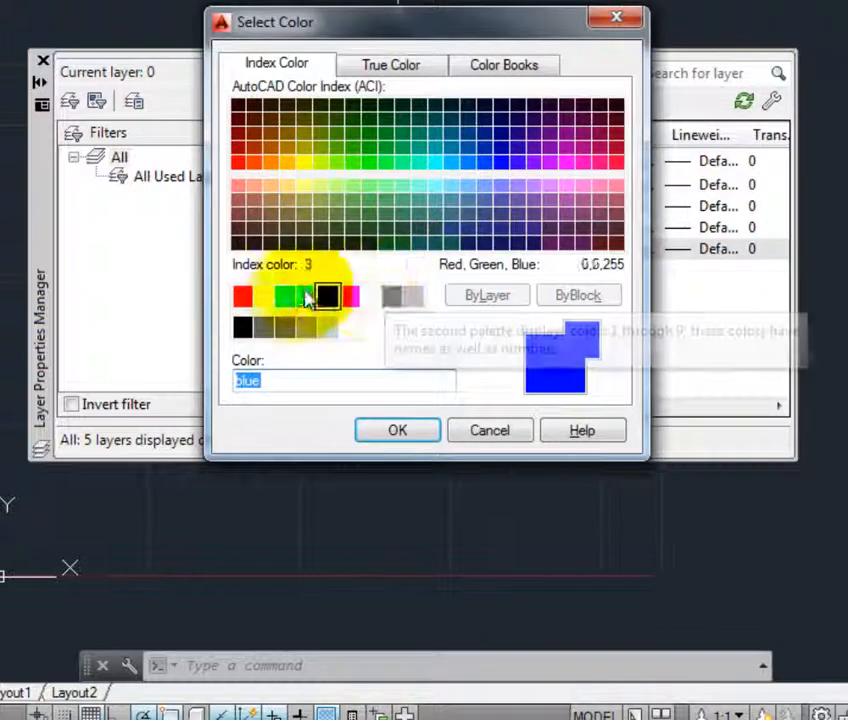
{"action": "left_click", "coordinate": [286, 294]}
{"action": "key", "text": "Return"}
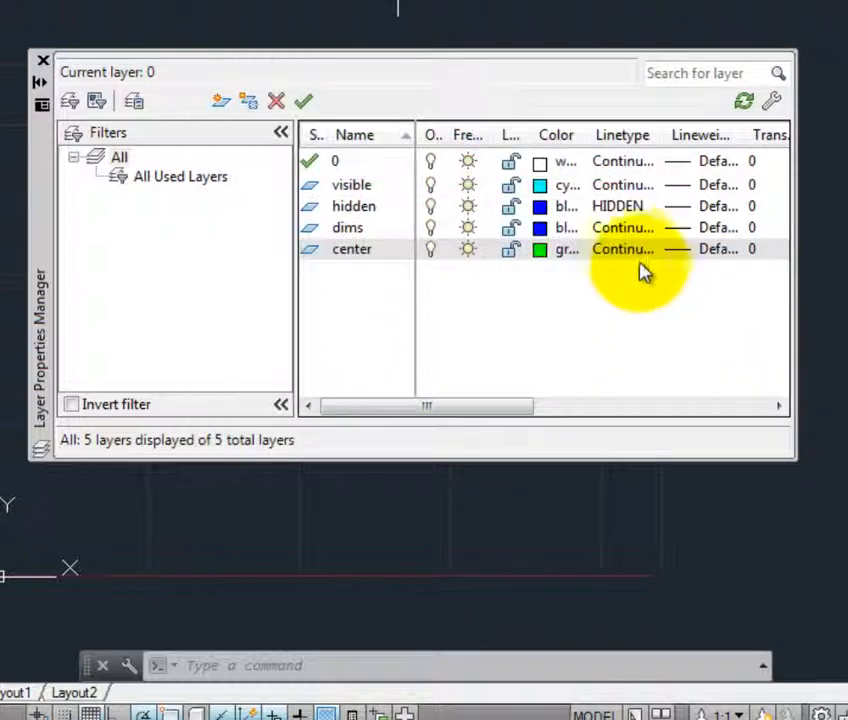
{"action": "left_click", "coordinate": [634, 254]}
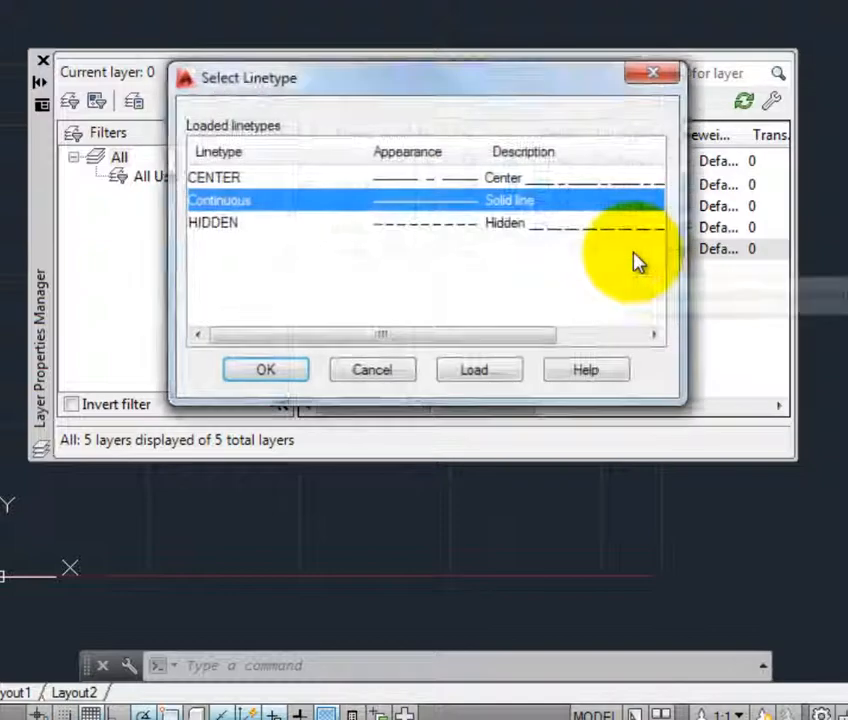
{"action": "left_click", "coordinate": [213, 180]}
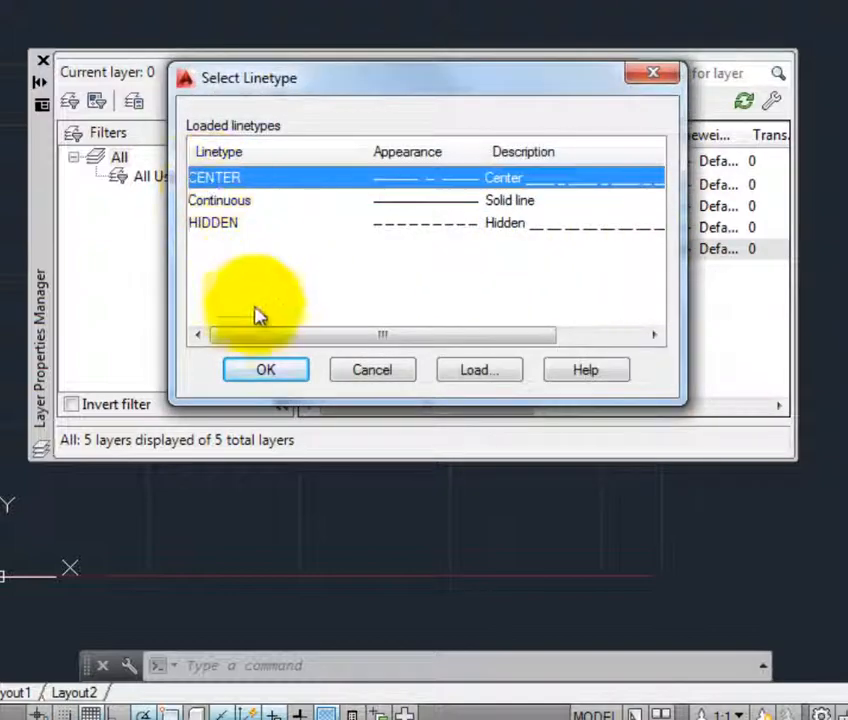
{"action": "left_click", "coordinate": [262, 372]}
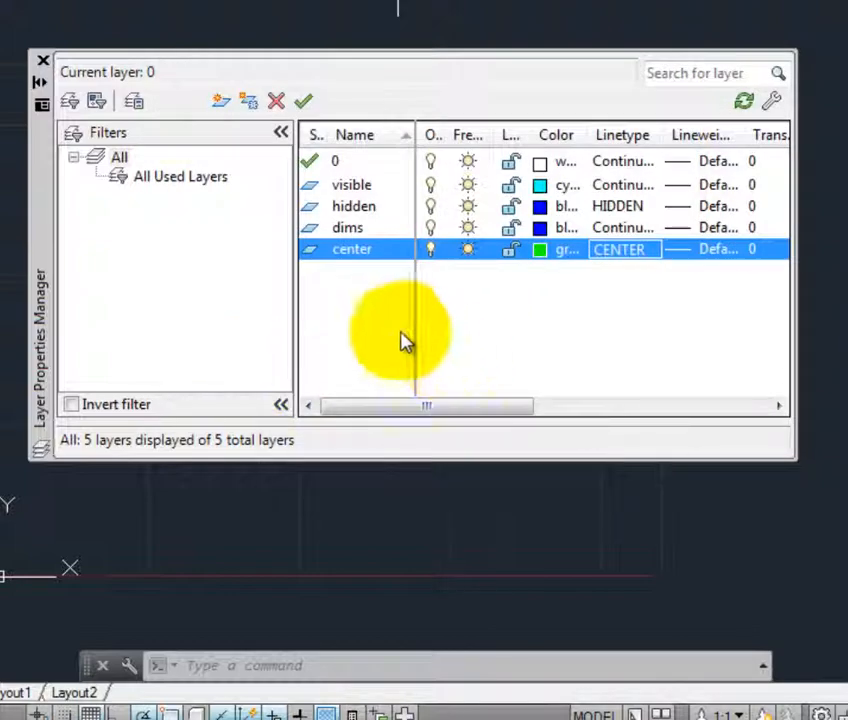
Step: Create a layer named ms-text, set its color to red and assign it the Continuous linetype
{"action": "left_click", "coordinate": [220, 112]}
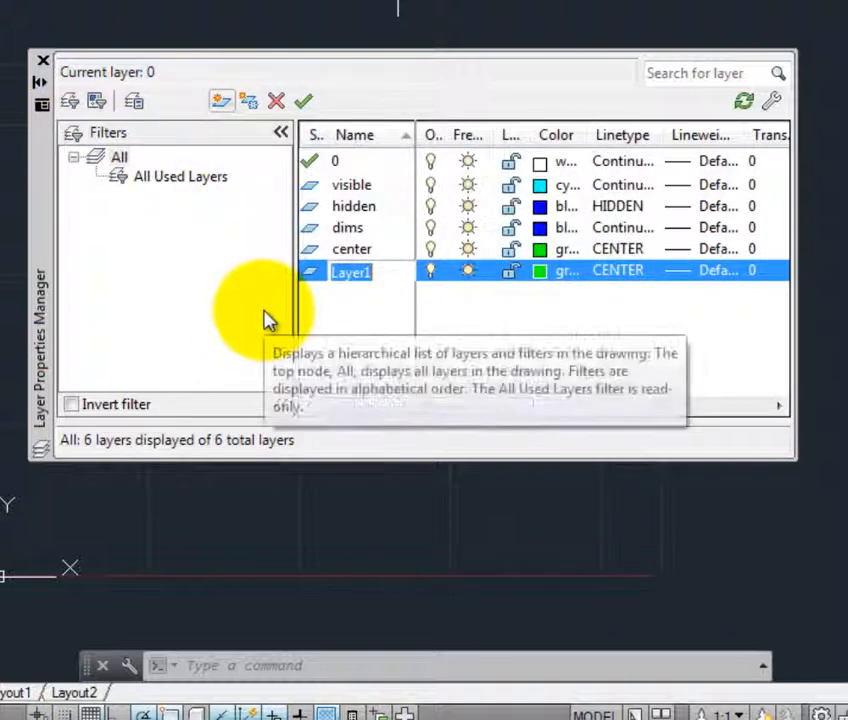
{"action": "type", "text": "ms-text"}
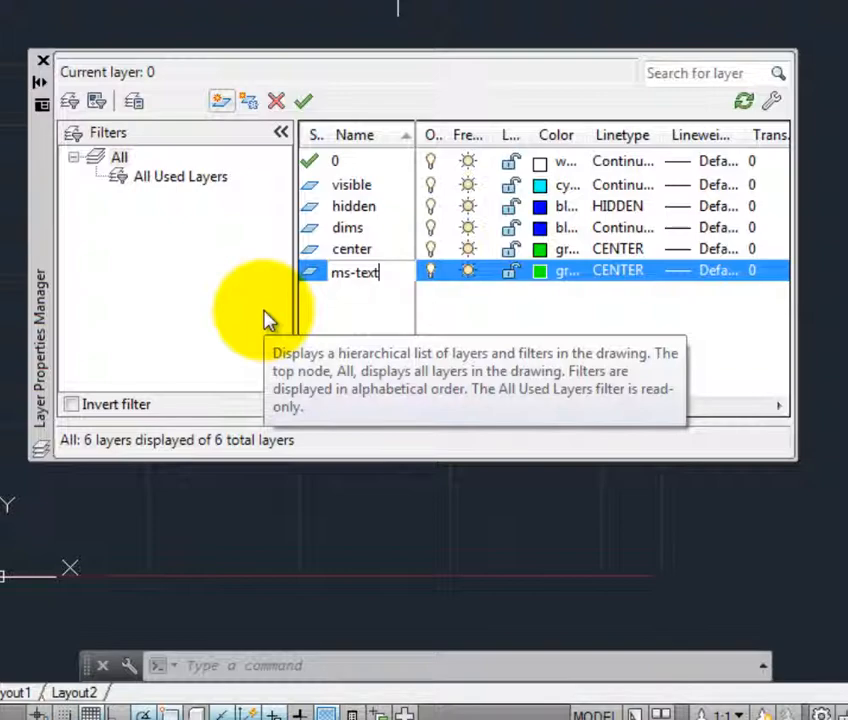
{"action": "left_click", "coordinate": [542, 275]}
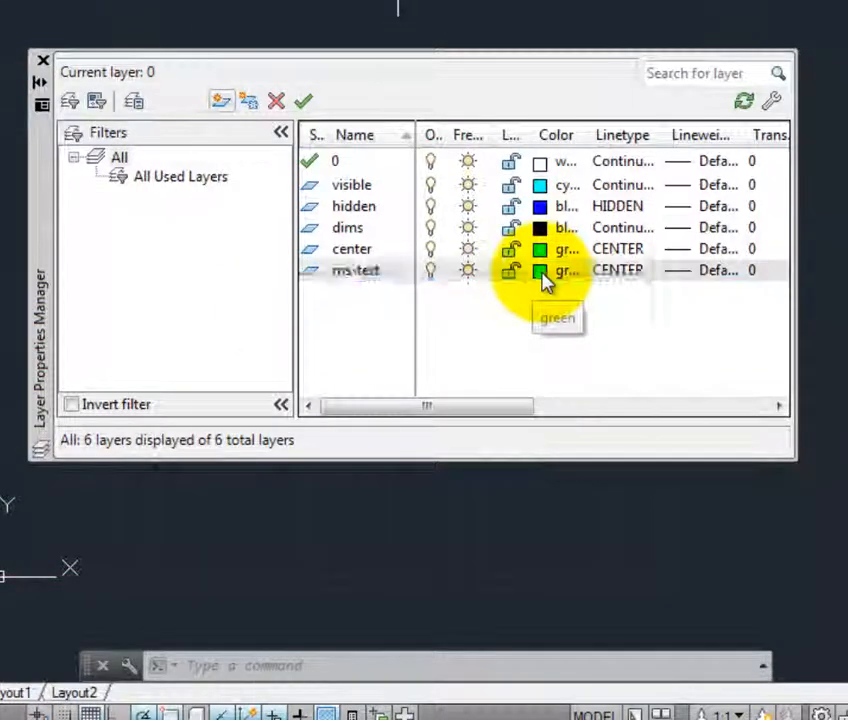
{"action": "left_click", "coordinate": [242, 296]}
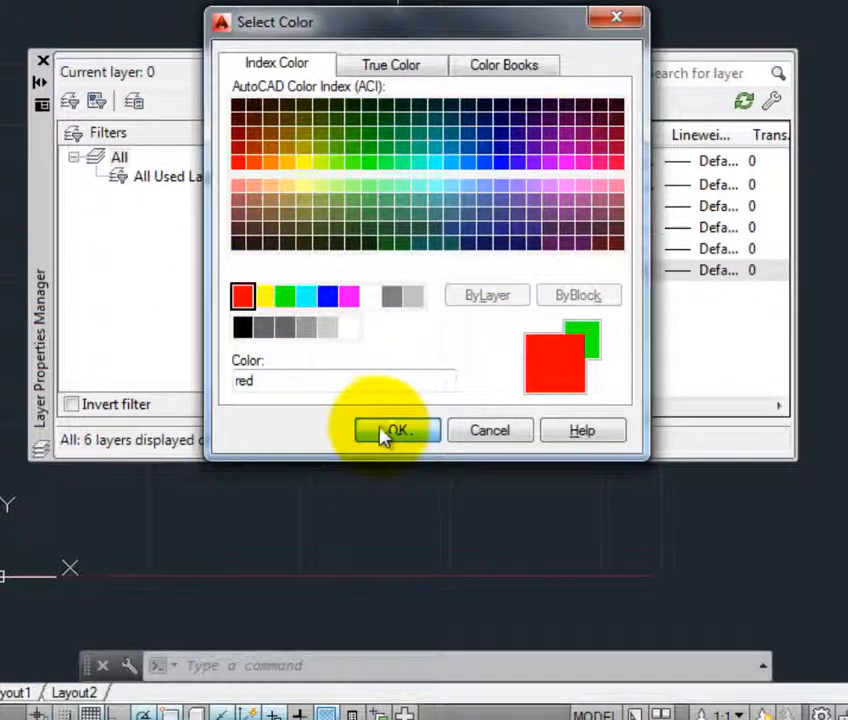
{"action": "left_click", "coordinate": [385, 432]}
{"action": "left_click", "coordinate": [617, 272]}
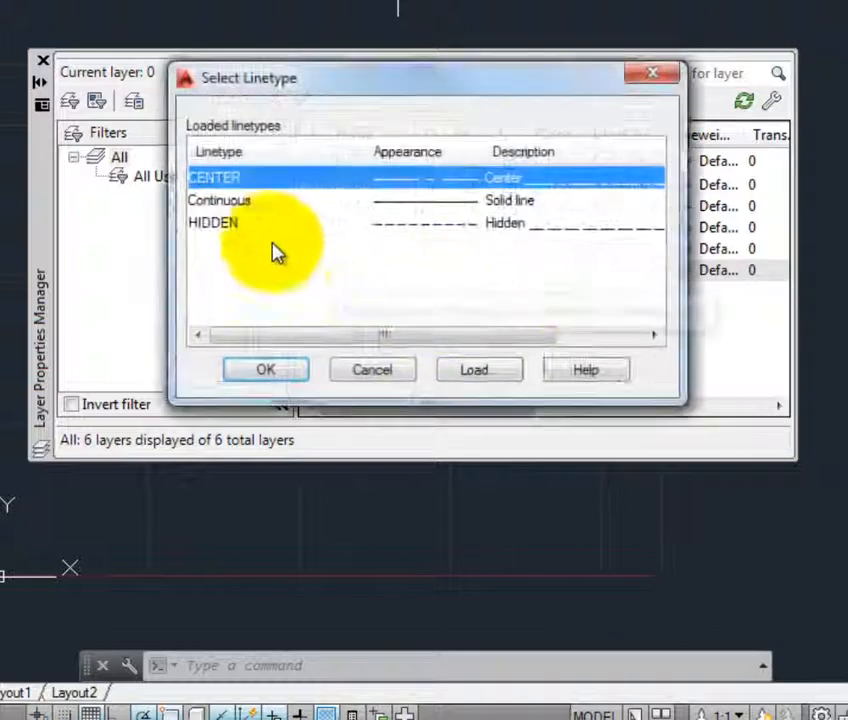
{"action": "left_click", "coordinate": [238, 203]}
{"action": "left_click", "coordinate": [268, 372]}
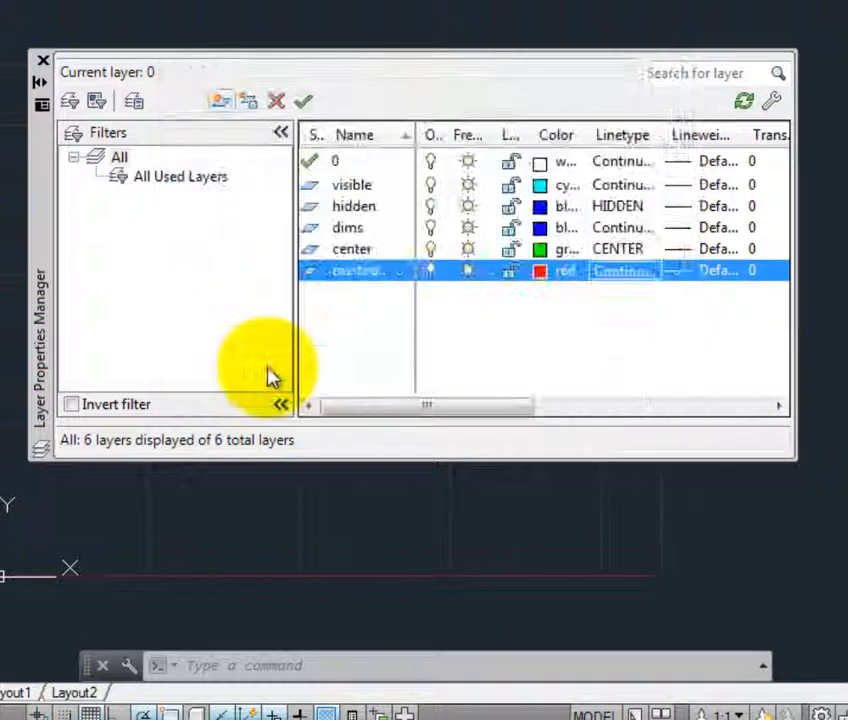
Step: Create a layer named xlines and set its color to index color 161
{"action": "left_click", "coordinate": [221, 101]}
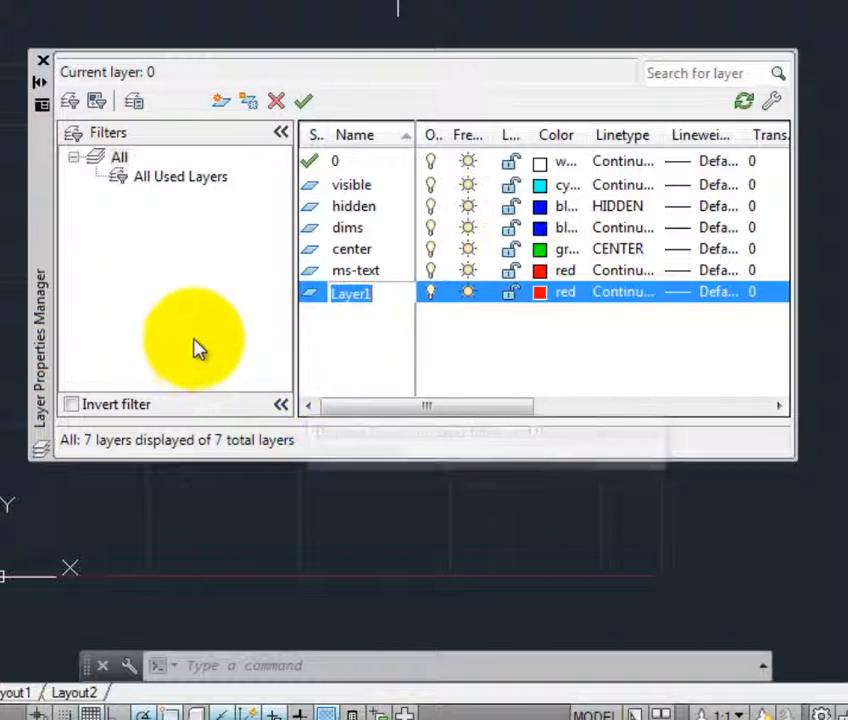
{"action": "type", "text": "xlines"}
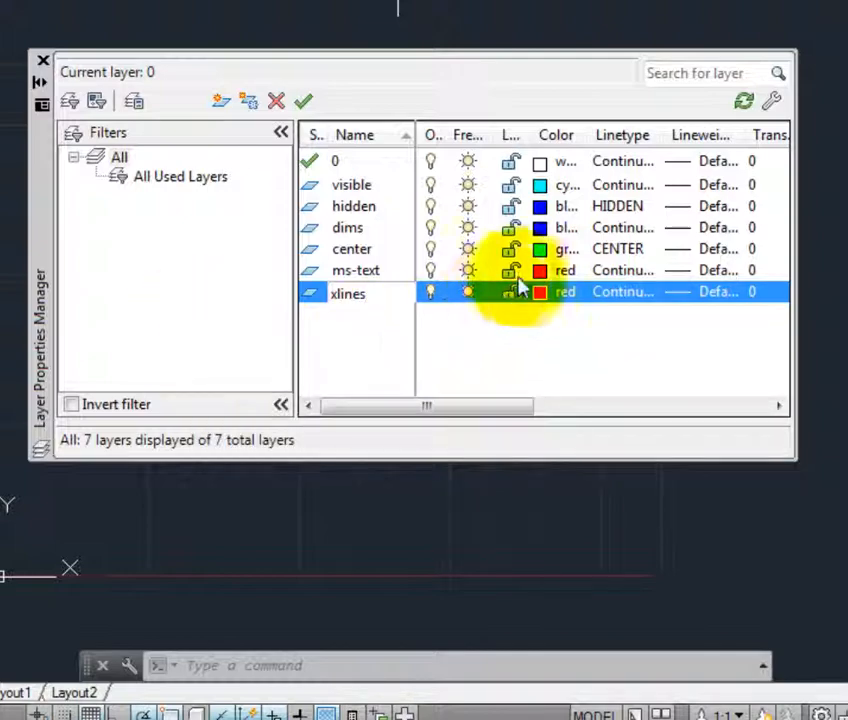
{"action": "left_click", "coordinate": [545, 294]}
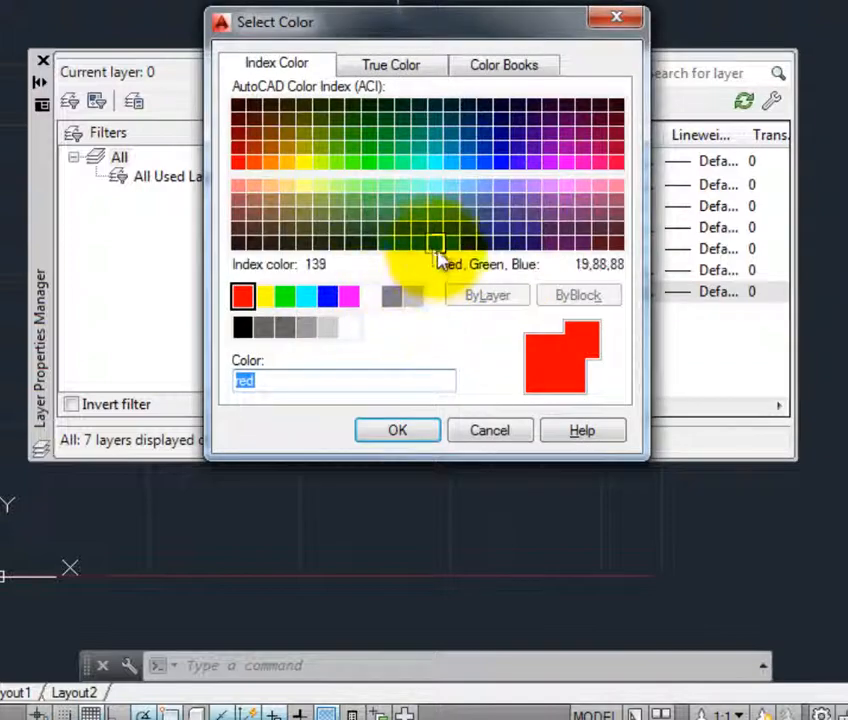
{"action": "left_click", "coordinate": [487, 188]}
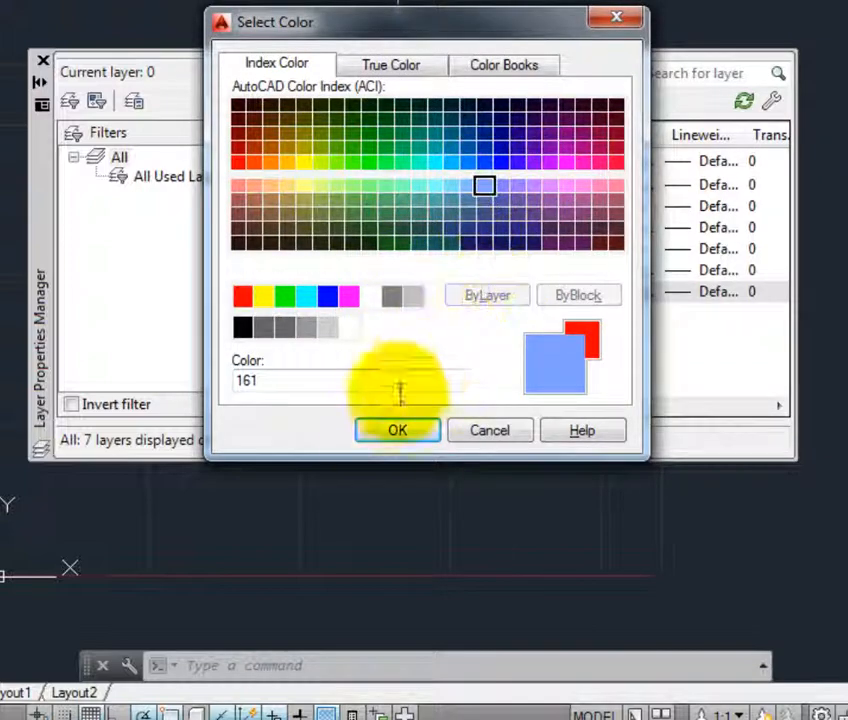
{"action": "left_click", "coordinate": [394, 432]}
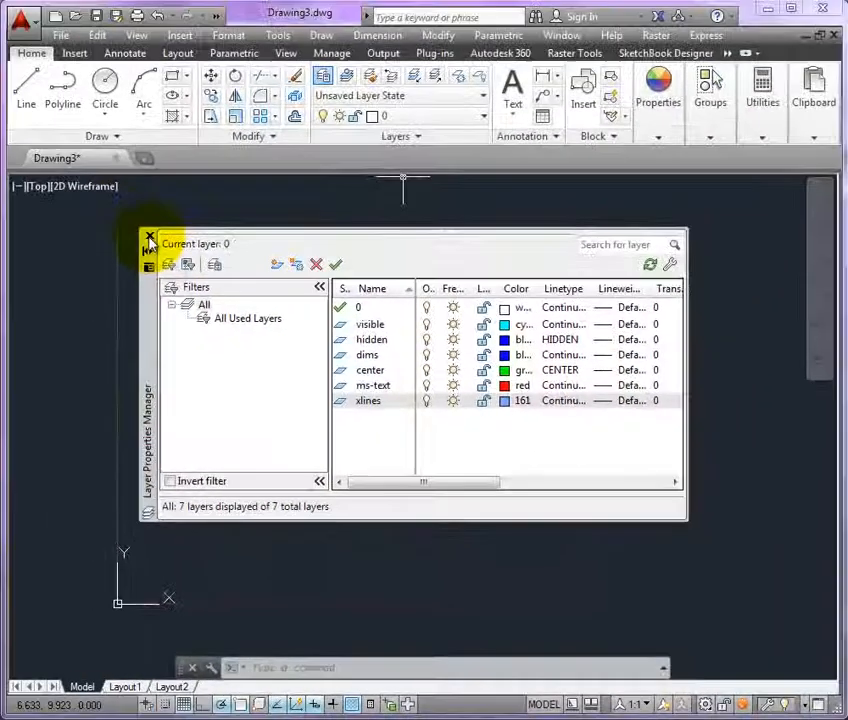
Step: Close the Layer Properties Manager and review the list of available layers without changing the current layer
{"action": "left_click", "coordinate": [149, 238]}
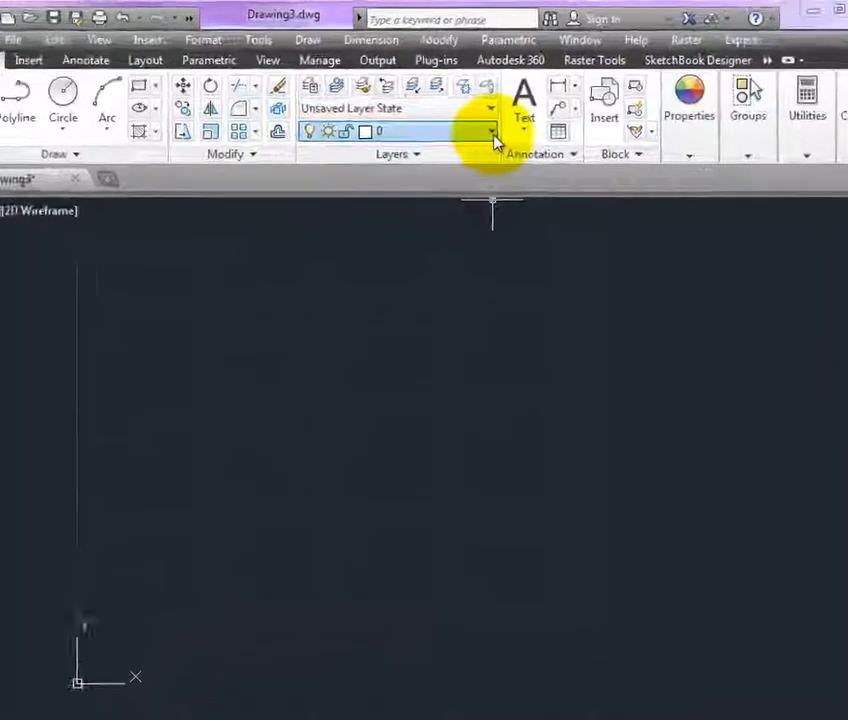
{"action": "left_click", "coordinate": [484, 116]}
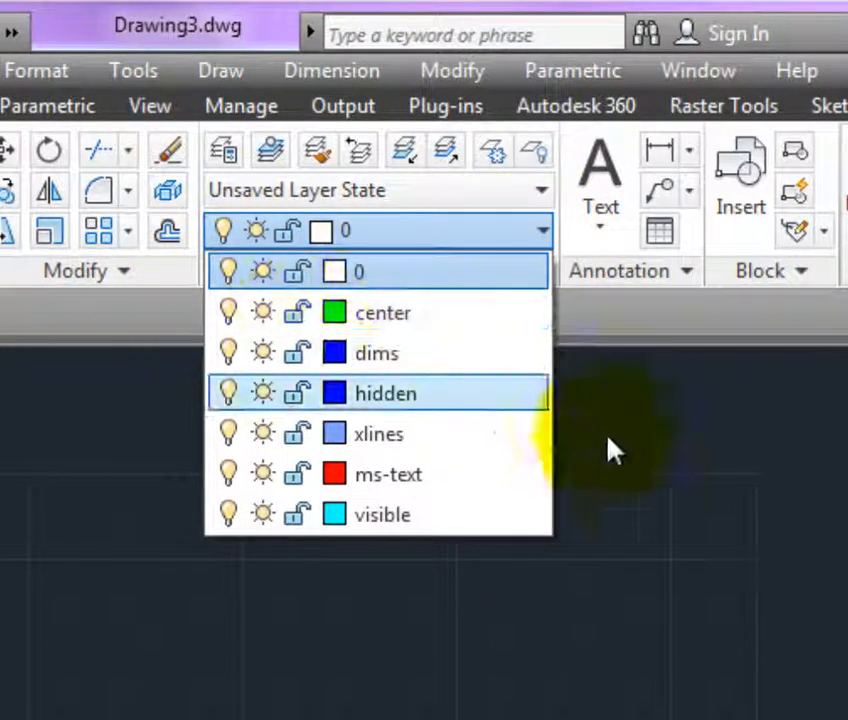
{"action": "left_click", "coordinate": [702, 550]}
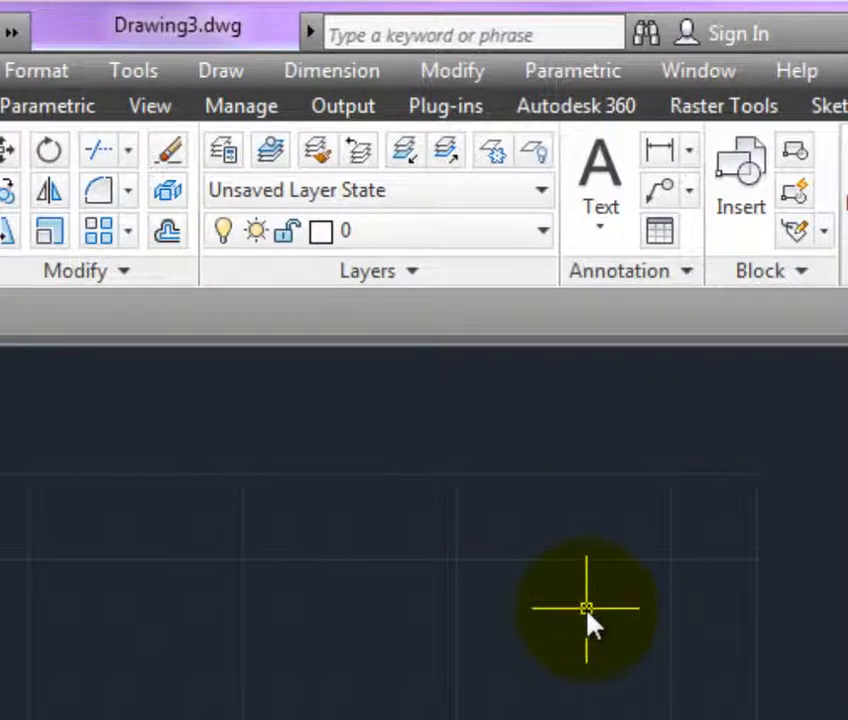